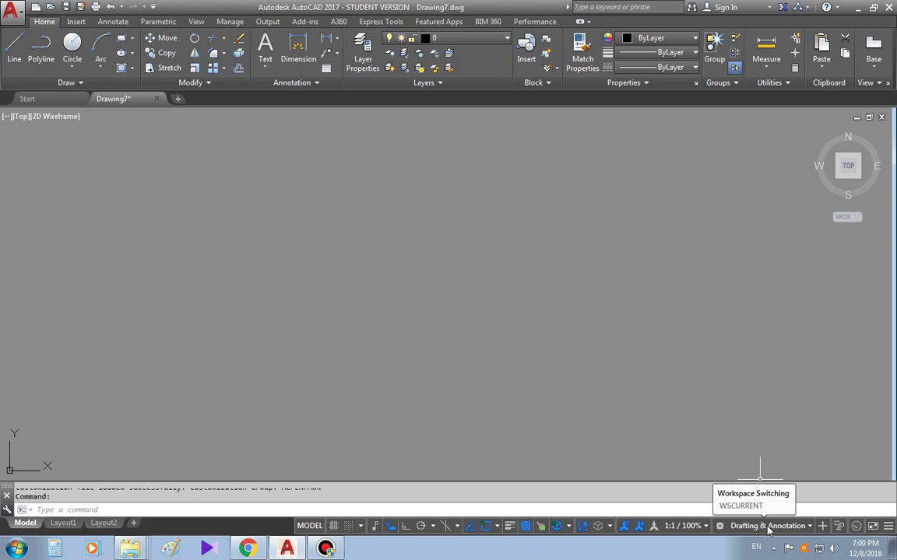
Step: Open the Customize User Interface dialog from the workspace options and reposition it over the drawing area
{"action": "left_click", "coordinate": [785, 529]}
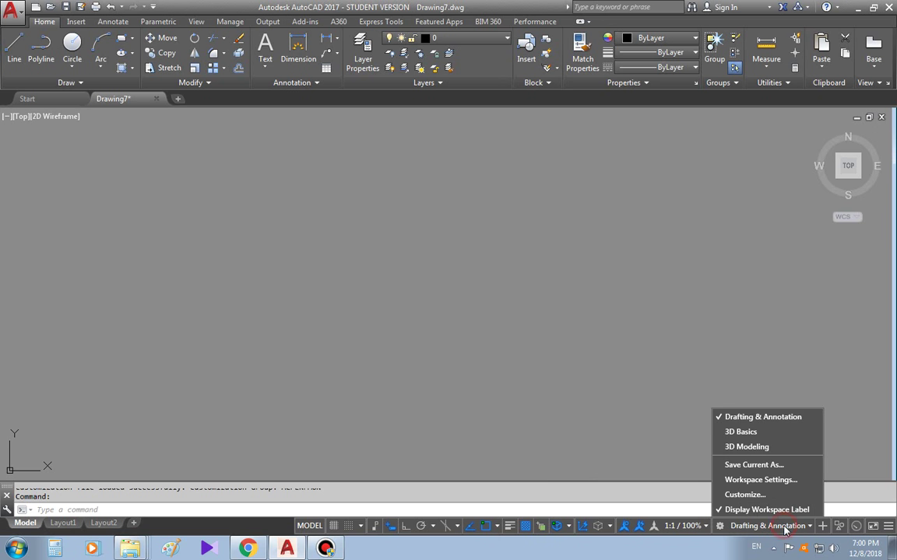
{"action": "left_click", "coordinate": [744, 495]}
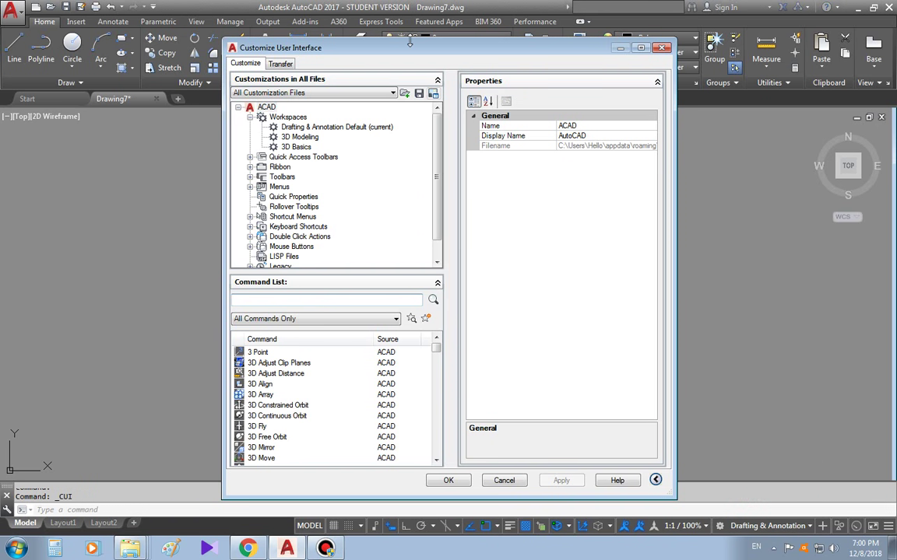
{"action": "left_click_drag", "start_coordinate": [395, 59], "coordinate": [328, 38]}
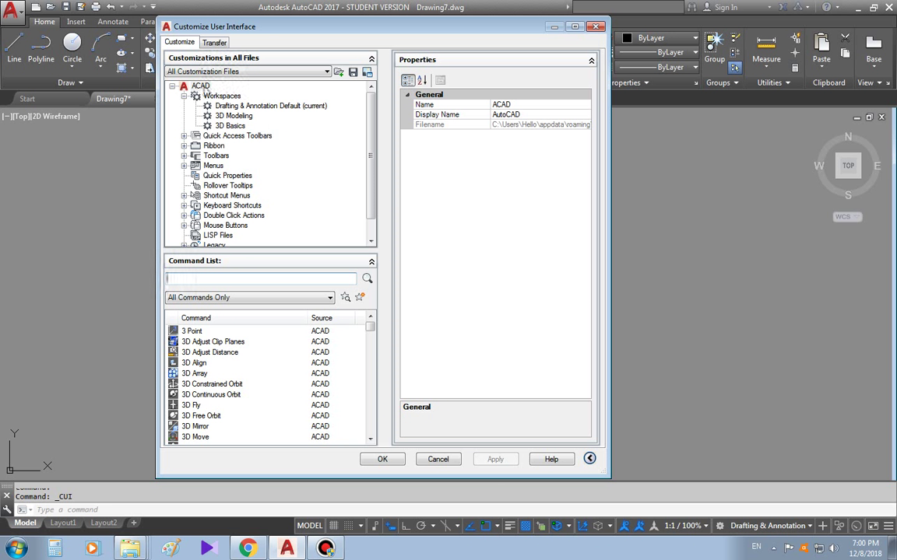
{"action": "left_click", "coordinate": [338, 73]}
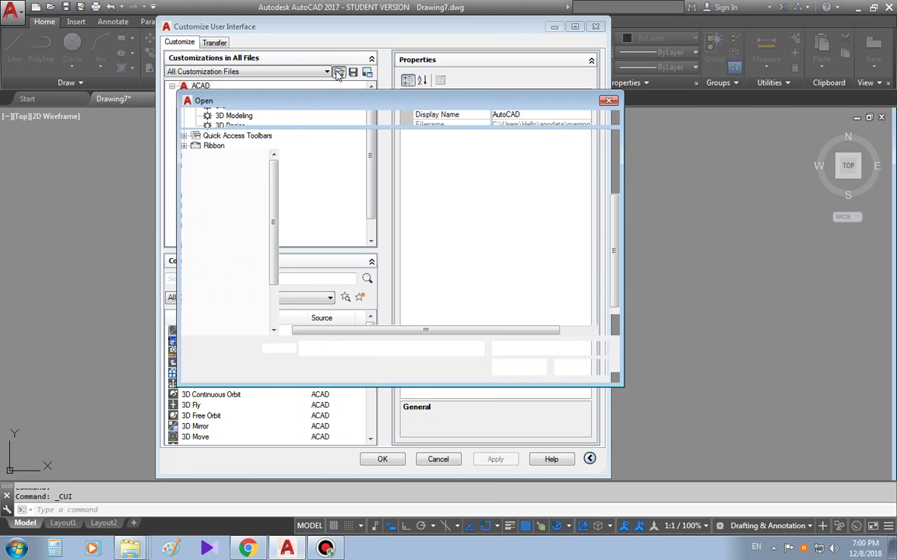
{"action": "left_click", "coordinate": [608, 102]}
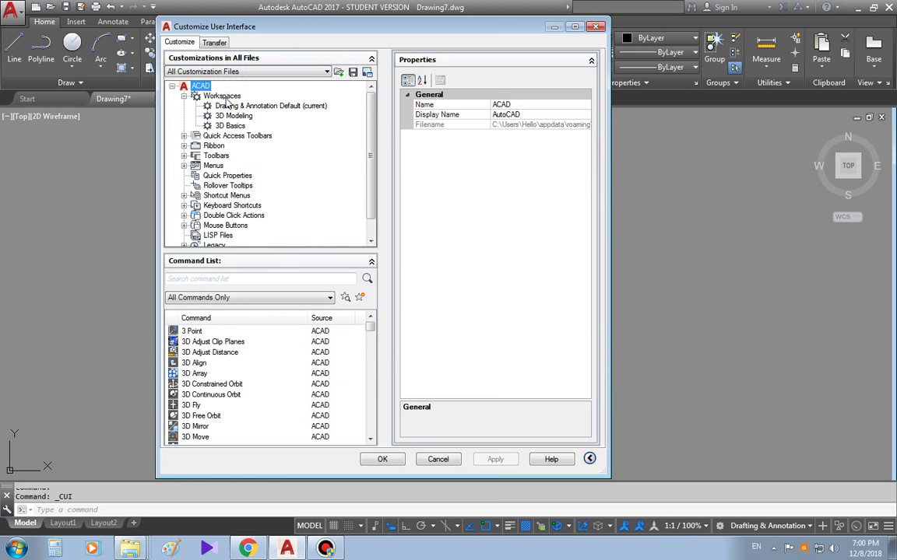
{"action": "left_click", "coordinate": [340, 73]}
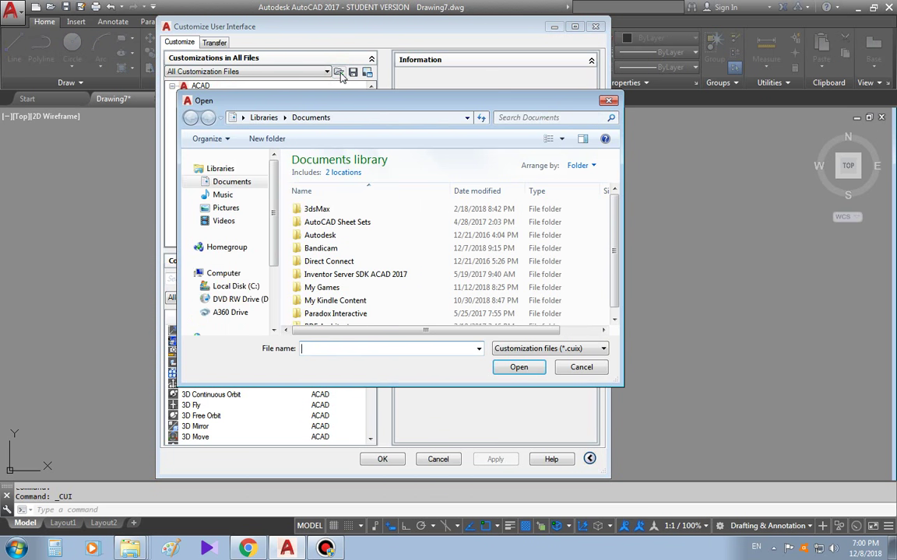
{"action": "left_click", "coordinate": [549, 94]}
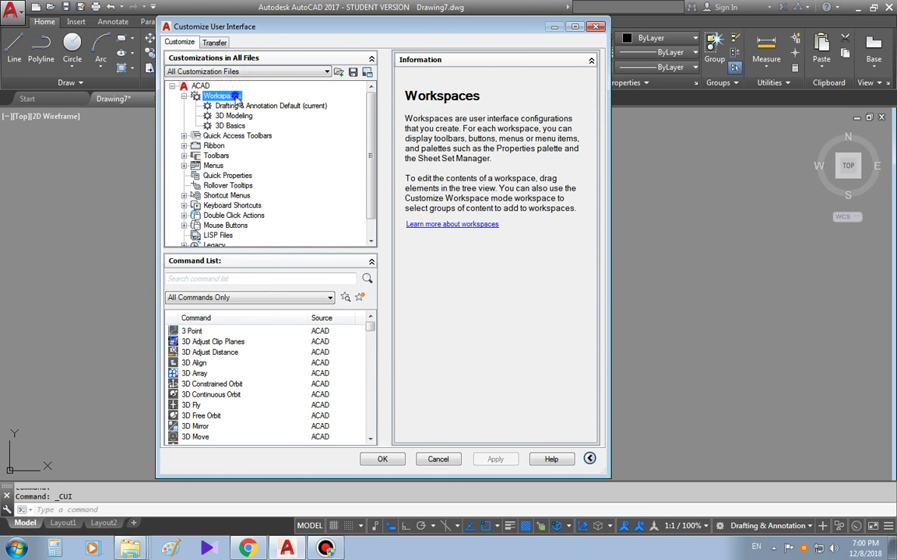
Step: Create a new workspace named CLASSICAL in the main customization file
{"action": "right_click", "coordinate": [235, 96]}
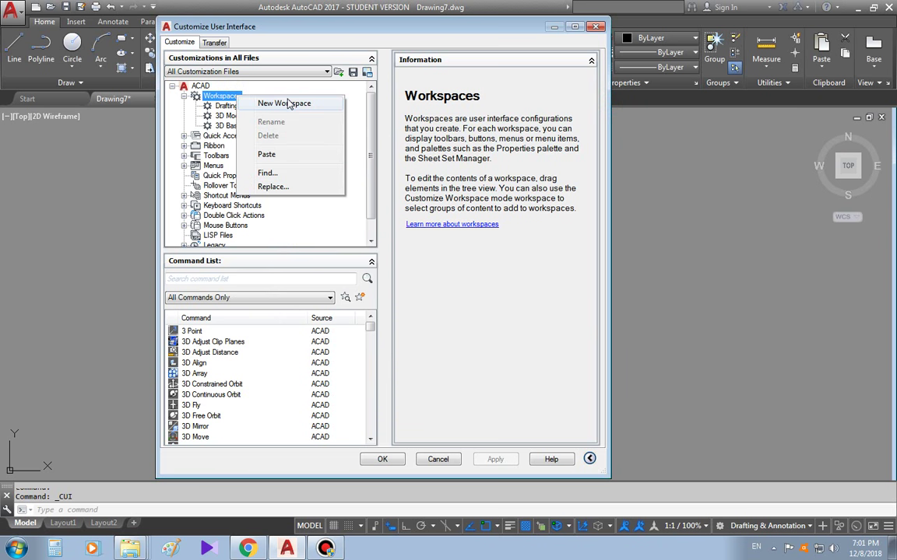
{"action": "left_click", "coordinate": [284, 103]}
{"action": "type", "text": "CLASSICAL"}
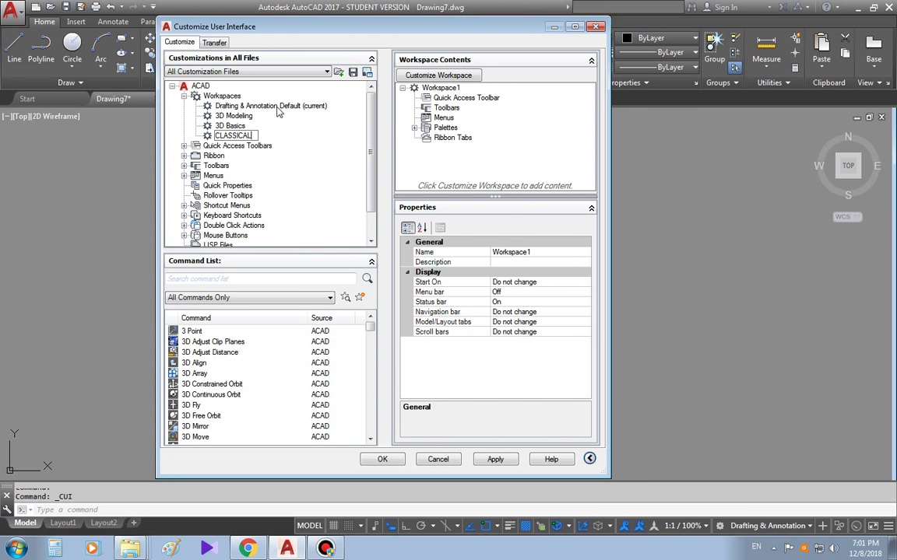
{"action": "left_click", "coordinate": [216, 105]}
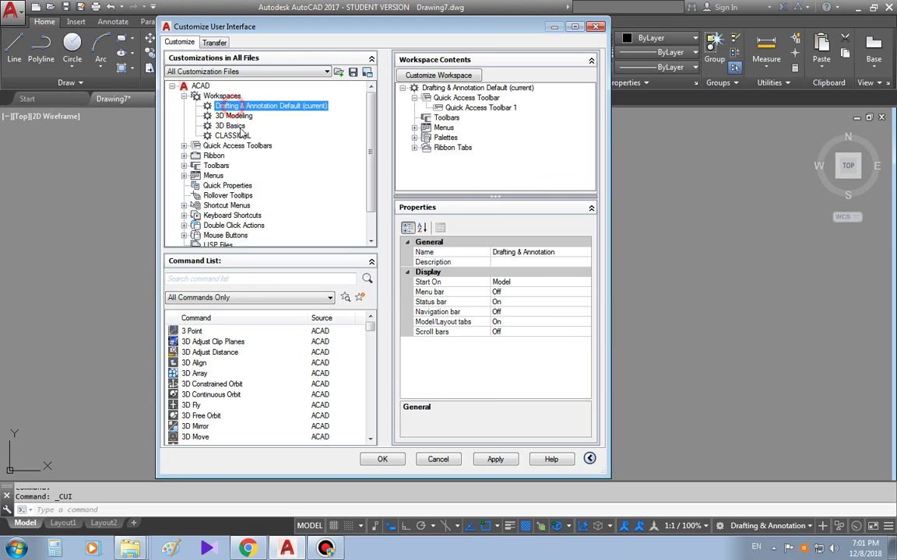
Step: Customize the CLASSICAL workspace to include all ribbon tabs, all toolbars and all menus
{"action": "left_click", "coordinate": [242, 136]}
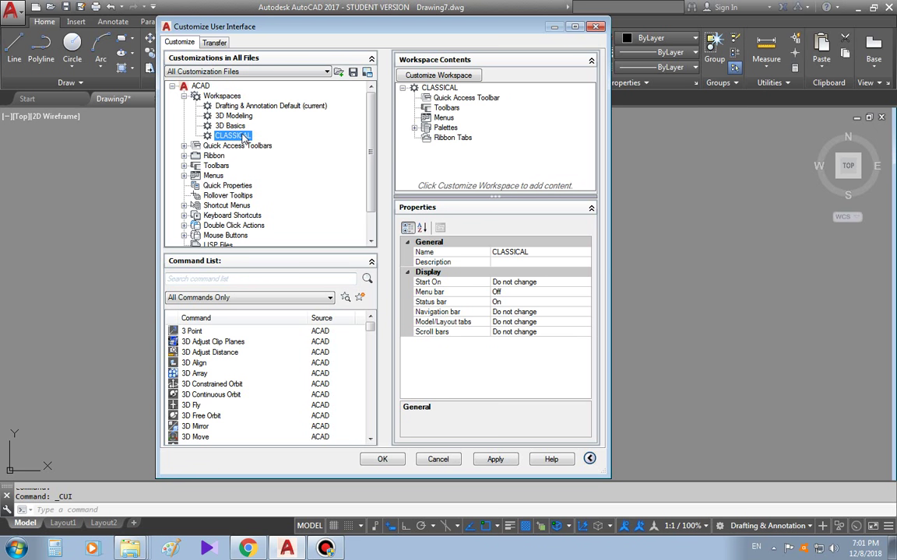
{"action": "left_click", "coordinate": [463, 78]}
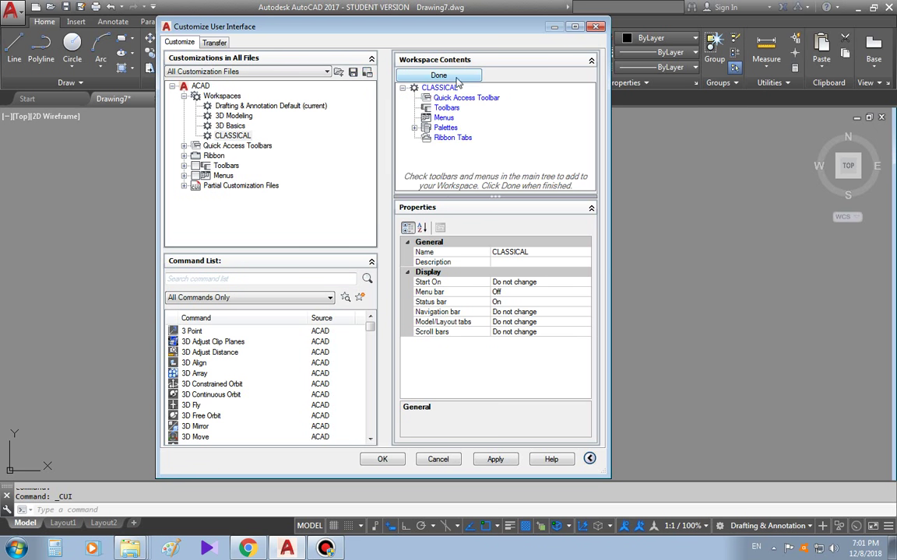
{"action": "left_click", "coordinate": [183, 156]}
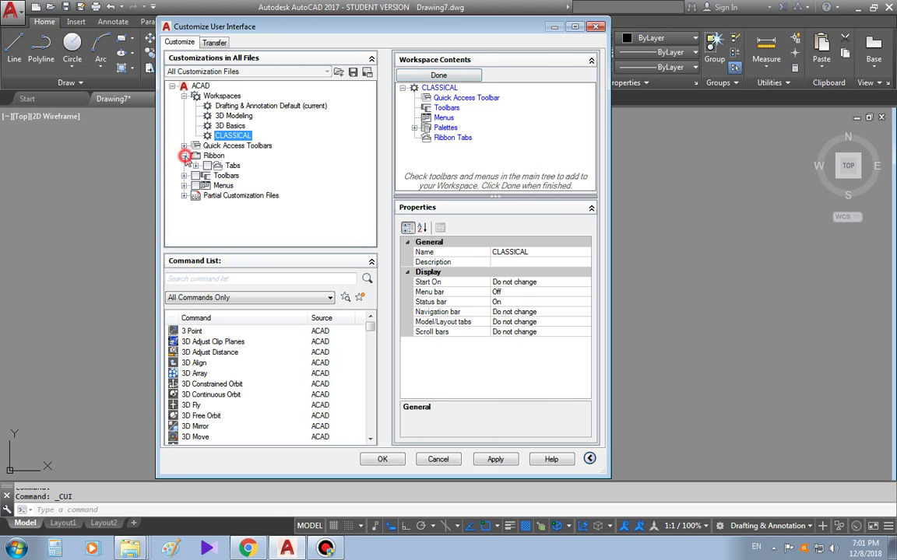
{"action": "left_click", "coordinate": [207, 165]}
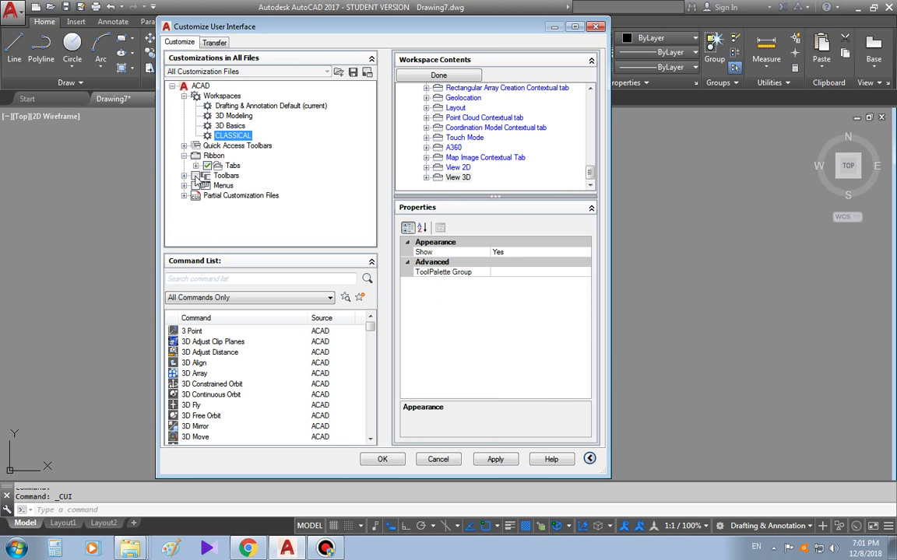
{"action": "left_click", "coordinate": [196, 175]}
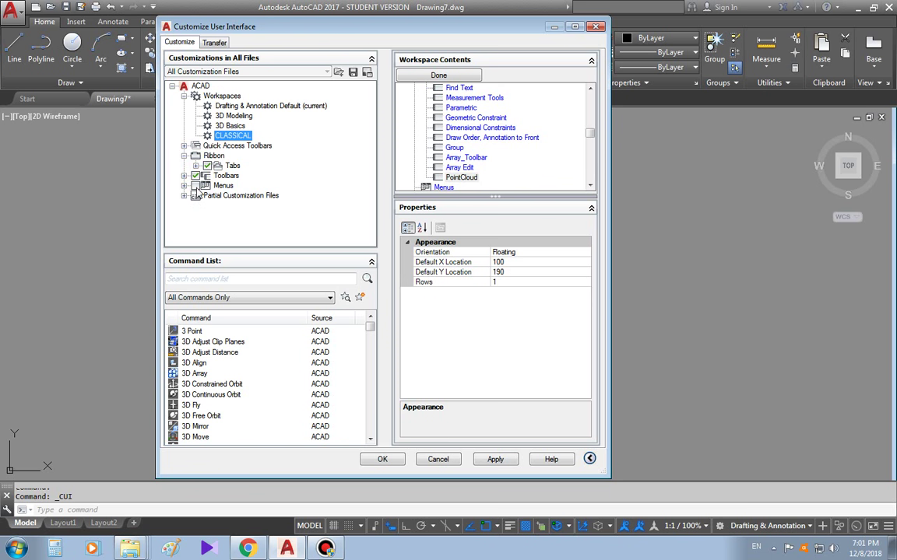
{"action": "left_click", "coordinate": [196, 185]}
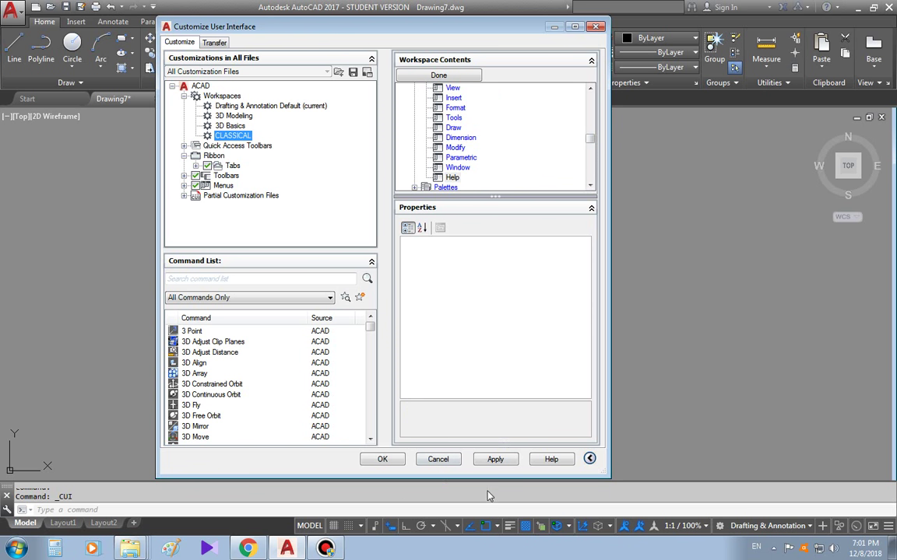
{"action": "left_click", "coordinate": [440, 75]}
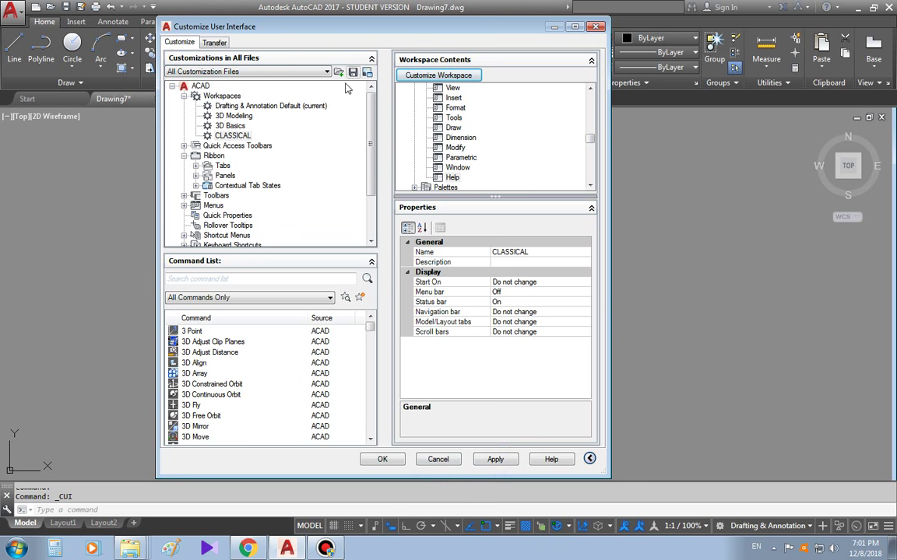
Step: Apply the interface customization, close its dialog and switch the current workspace to CLASSICAL
{"action": "left_click", "coordinate": [495, 460]}
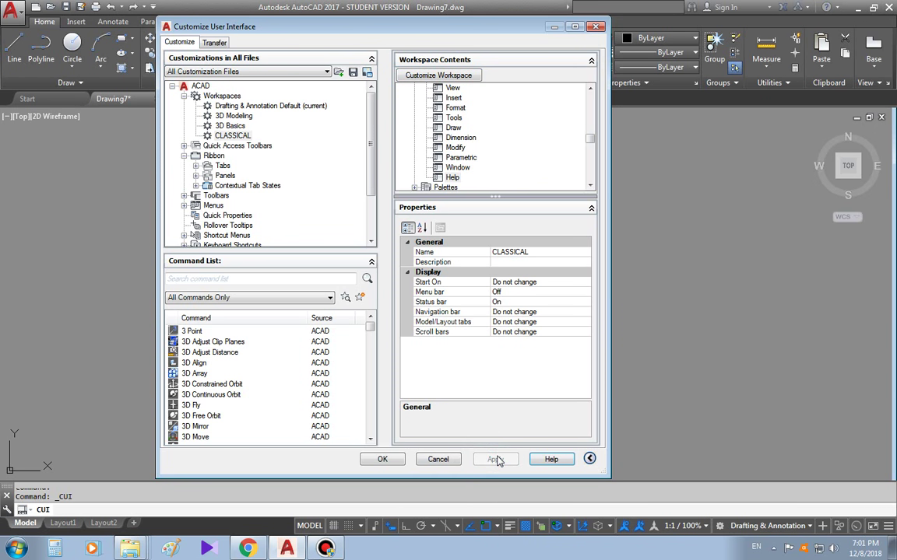
{"action": "left_click", "coordinate": [390, 460]}
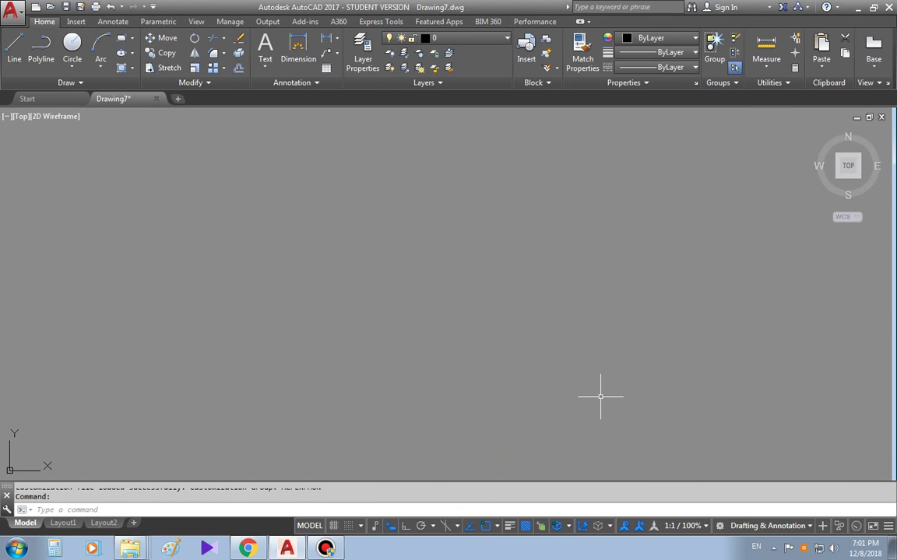
{"action": "left_click", "coordinate": [782, 532]}
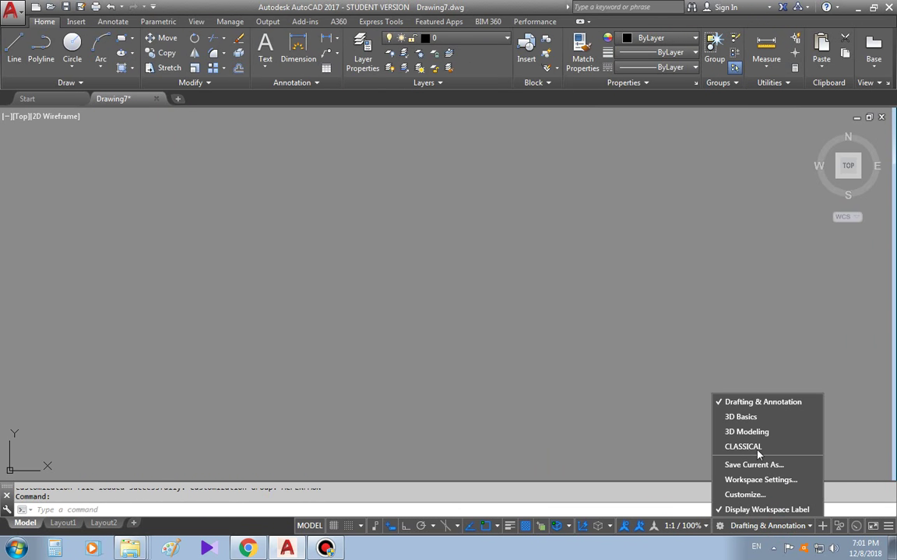
{"action": "left_click", "coordinate": [756, 447]}
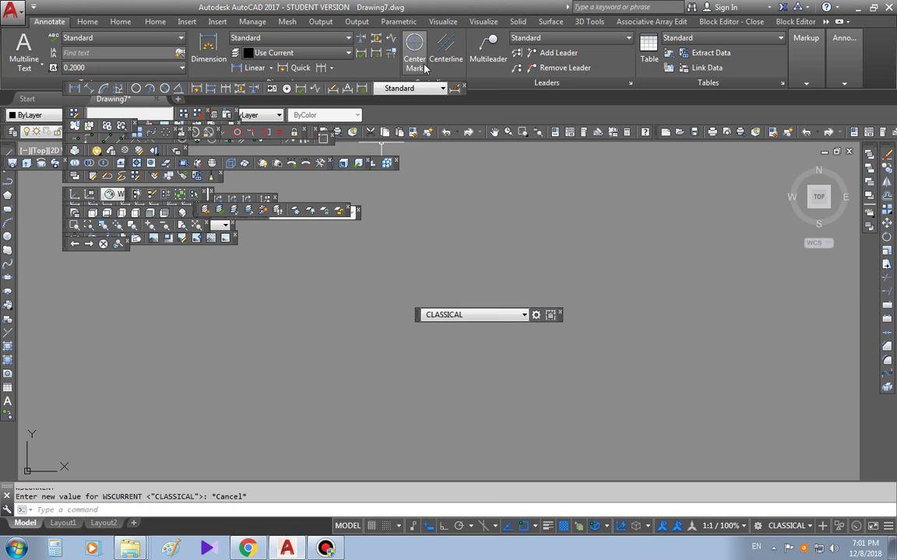
Step: Hide the ribbon with the RIBBONCLOSE command
{"action": "key", "text": "BackSpace"}
{"action": "type", "text": "RIBBONCLOSE"}
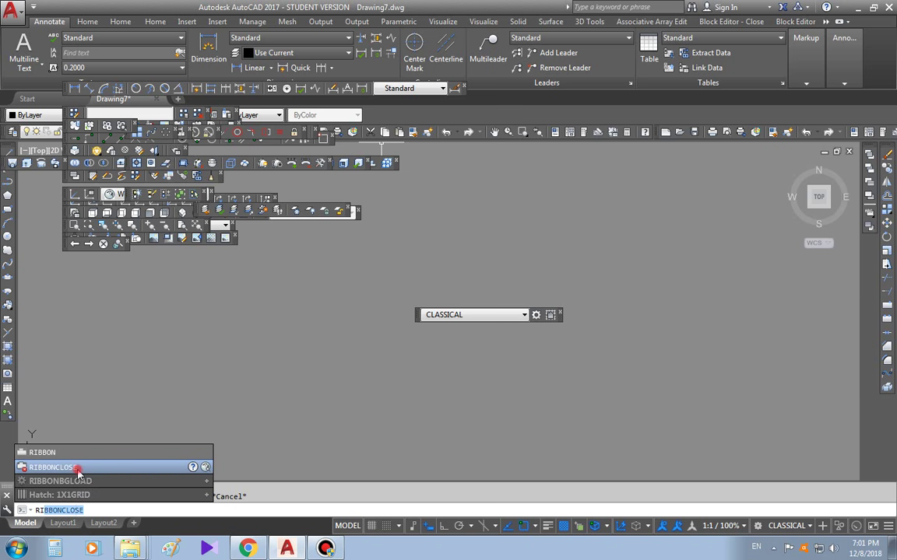
{"action": "left_click", "coordinate": [55, 467]}
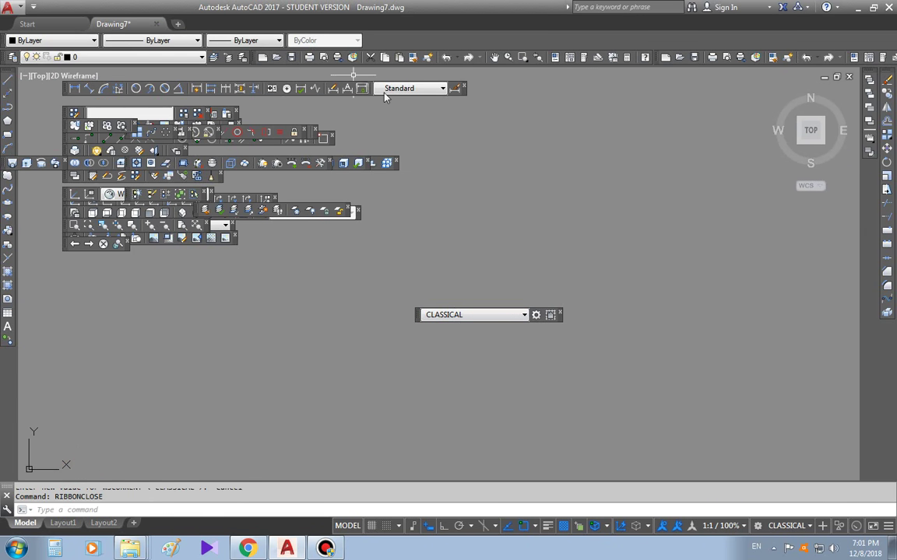
Step: Display the classic menu bar by setting the MENUBAR variable to 1
{"action": "type", "text": "MENU"}
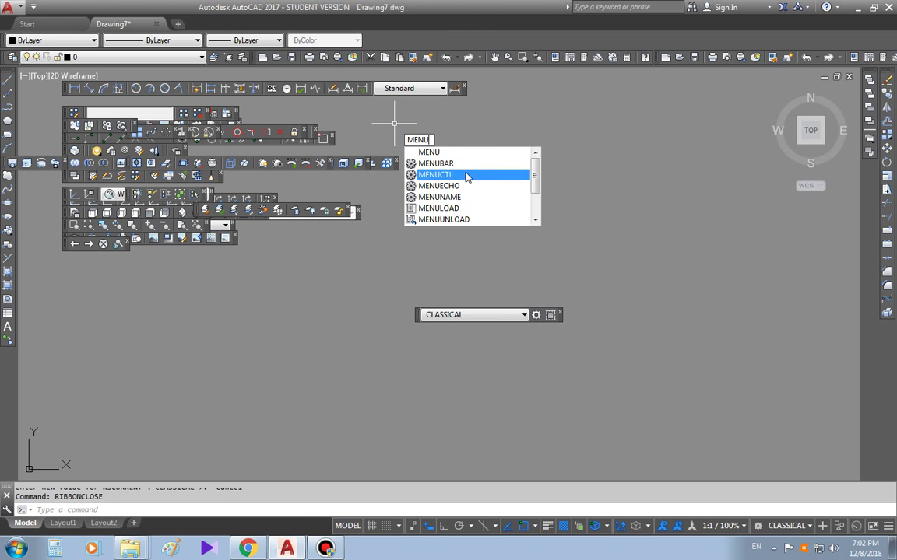
{"action": "left_click", "coordinate": [466, 173]}
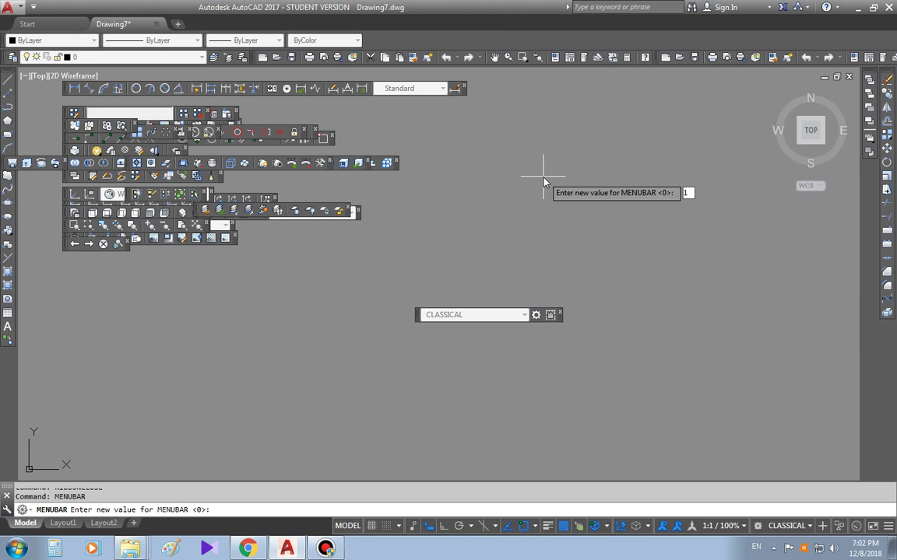
{"action": "key", "text": "Return"}
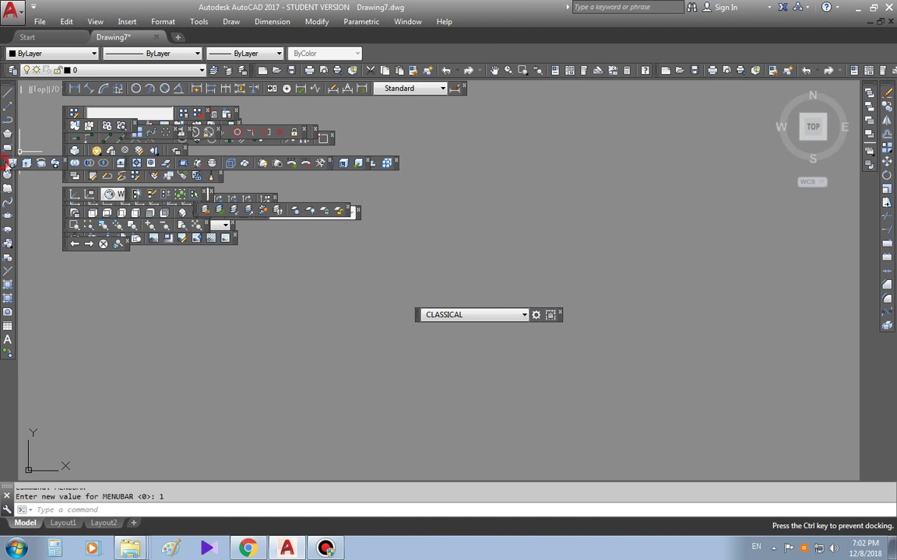
Step: Pull the small floating toolbar that overlaps the docked Draw toolbar into the empty drawing area and close it
{"action": "left_click_drag", "start_coordinate": [5, 165], "coordinate": [482, 219]}
{"action": "left_click", "coordinate": [550, 208]}
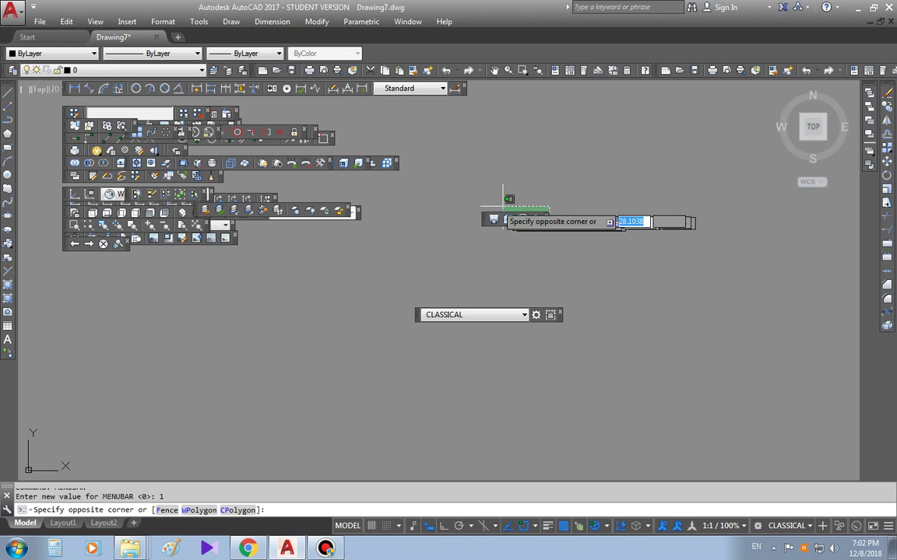
{"action": "left_click", "coordinate": [50, 160]}
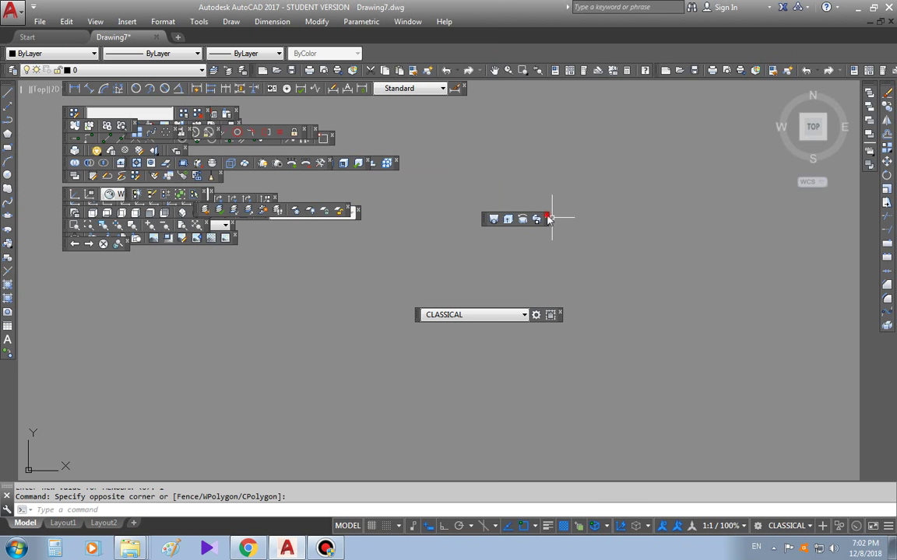
{"action": "left_click", "coordinate": [547, 217]}
Step: Dock the Dimension toolbar vertically at the right edge of the drawing area and the Modify toolbar beside the Draw toolbar
{"action": "left_click_drag", "start_coordinate": [62, 90], "coordinate": [782, 125]}
{"action": "left_click_drag", "start_coordinate": [886, 201], "coordinate": [873, 88]}
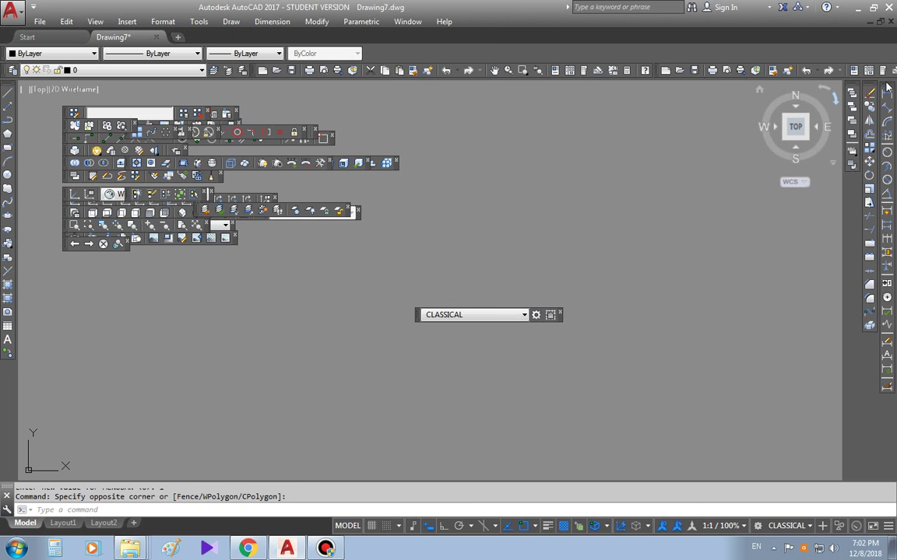
{"action": "mouse_move", "coordinate": [875, 91]}
{"action": "left_mouse_down"}
{"action": "mouse_move", "coordinate": [47, 71]}
{"action": "mouse_move", "coordinate": [16, 90]}
{"action": "left_mouse_up"}
Step: Pull one floating toolbar from the stack into empty space and close it, along with several overlapping toolbars in the upper group
{"action": "left_click_drag", "start_coordinate": [69, 114], "coordinate": [524, 110]}
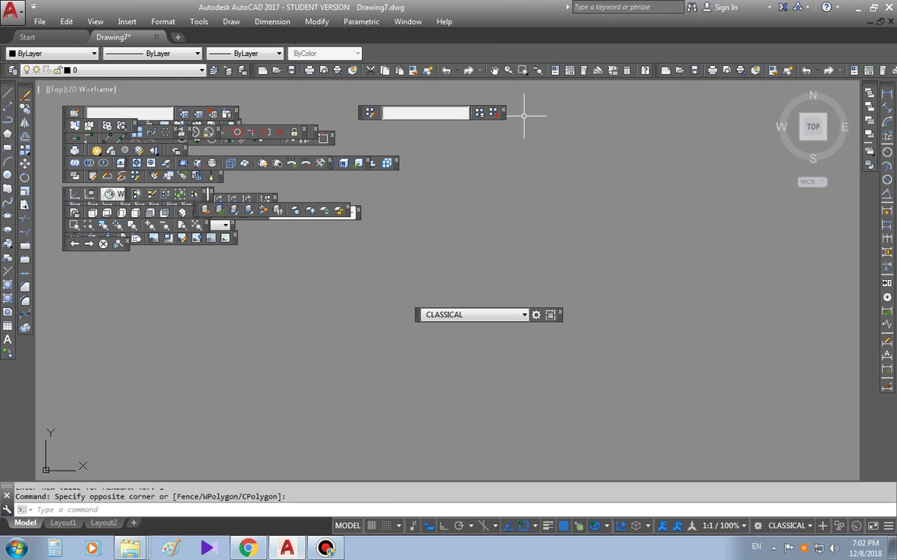
{"action": "left_click", "coordinate": [504, 110]}
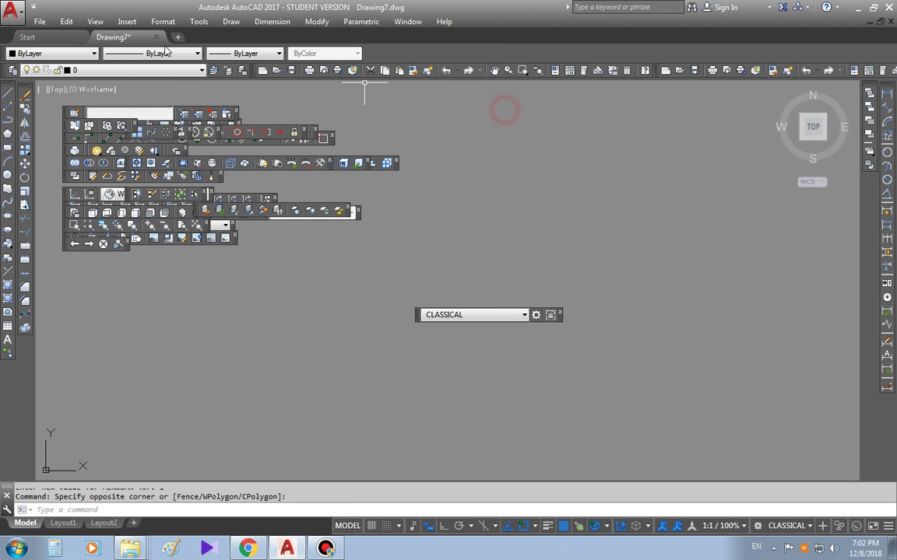
{"action": "left_click", "coordinate": [134, 126]}
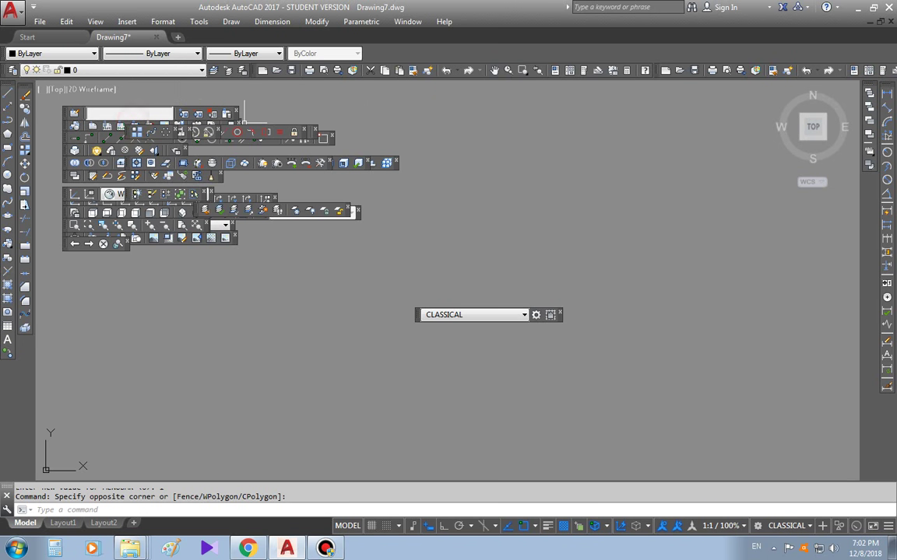
{"action": "left_click", "coordinate": [305, 131]}
{"action": "left_click", "coordinate": [330, 136]}
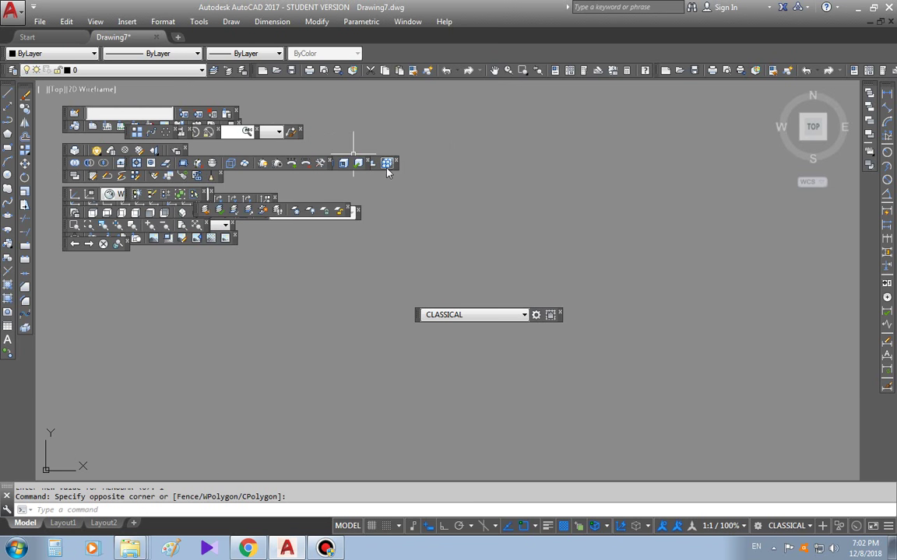
{"action": "left_click", "coordinate": [398, 163]}
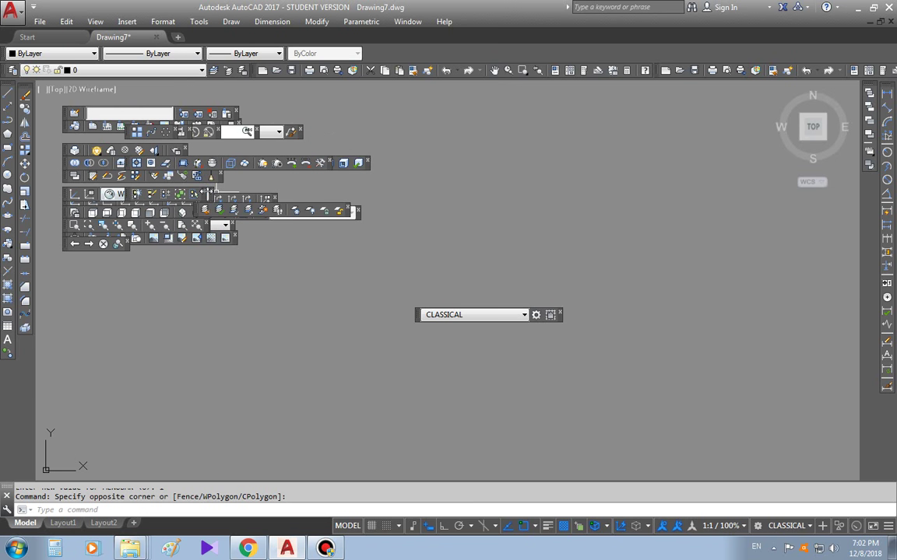
Step: Close the floating UCS toolbars and the small ones overlapping them above the View toolbar
{"action": "left_click", "coordinate": [195, 193]}
{"action": "left_click", "coordinate": [132, 204]}
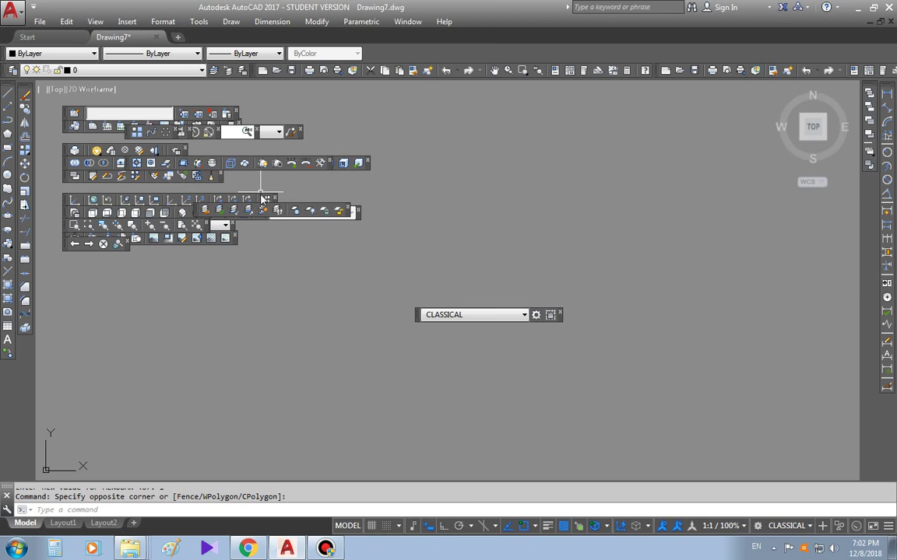
{"action": "left_click", "coordinate": [230, 181]}
{"action": "left_click", "coordinate": [130, 193]}
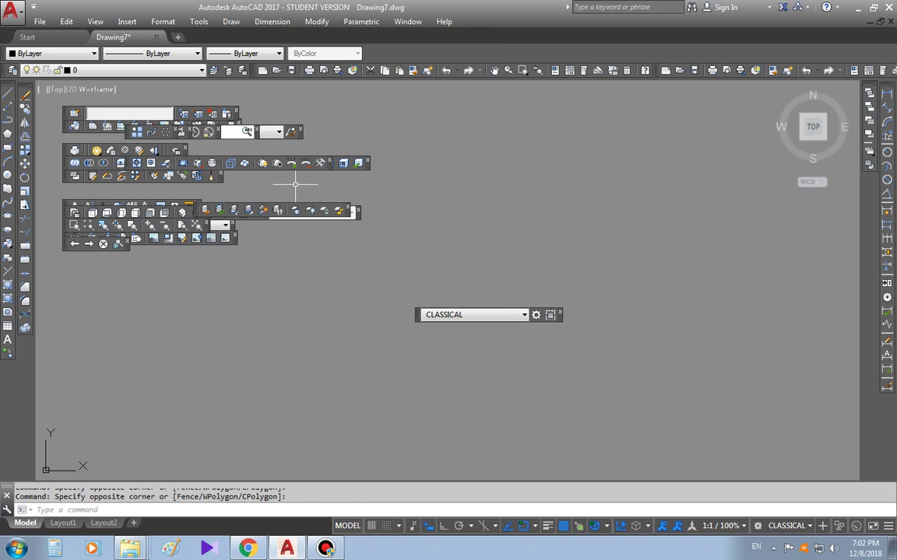
Step: Dock the Layers II toolbar beside the Layers toolbar and shift the Properties toolbar toward the far end of its row
{"action": "left_click_drag", "start_coordinate": [190, 205], "coordinate": [380, 109]}
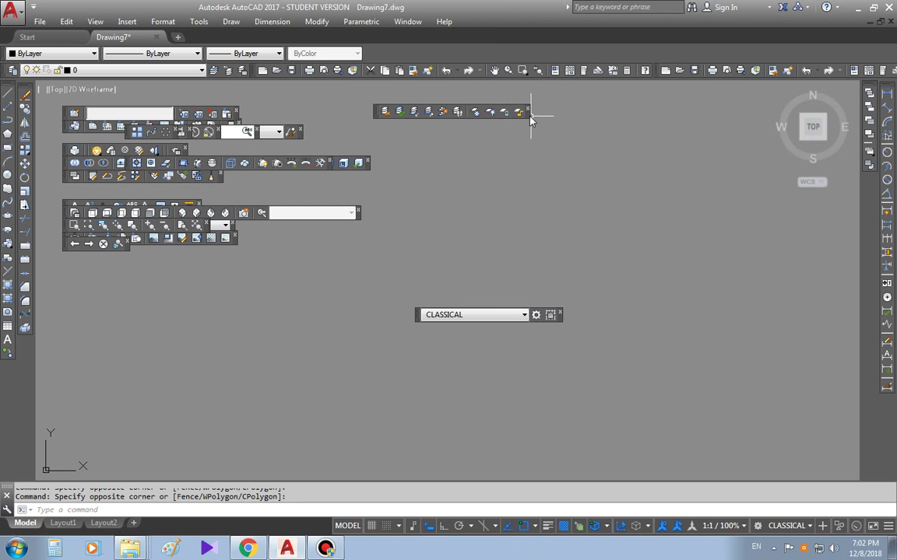
{"action": "left_click_drag", "start_coordinate": [529, 115], "coordinate": [300, 73]}
{"action": "left_click_drag", "start_coordinate": [4, 53], "coordinate": [413, 52]}
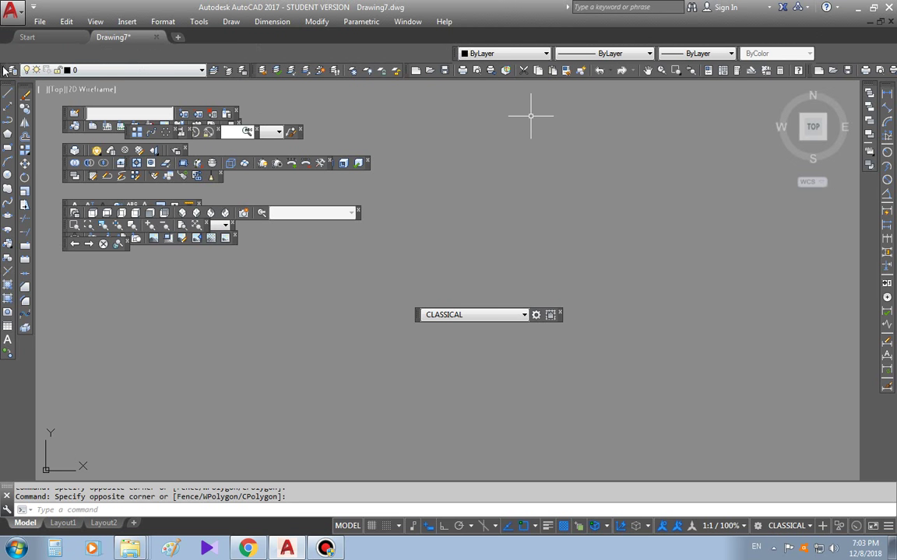
Step: Move the floating Workspaces toolbar to a clear spot in the drawing area and close it
{"action": "left_click", "coordinate": [525, 184]}
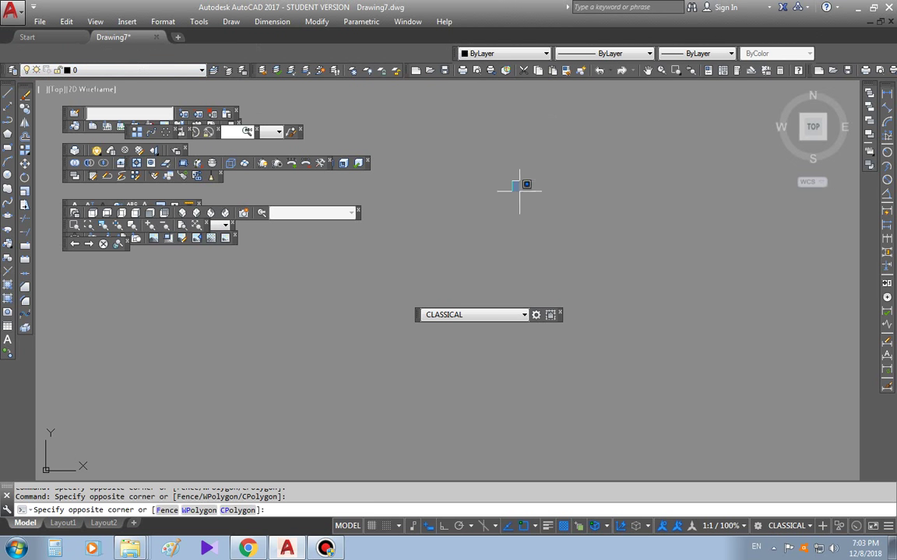
{"action": "left_click", "coordinate": [455, 226]}
{"action": "left_click_drag", "start_coordinate": [419, 314], "coordinate": [491, 280]}
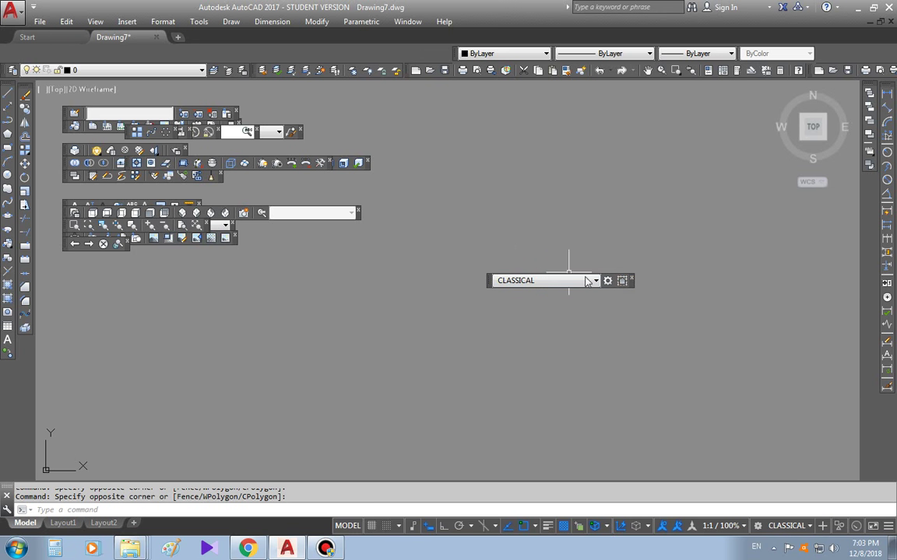
{"action": "left_click", "coordinate": [631, 280]}
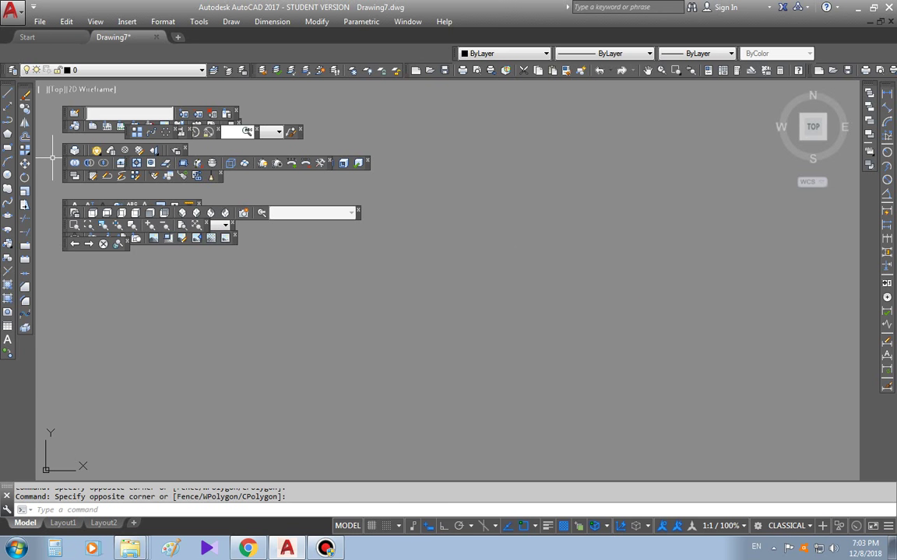
Step: Close the floating 3D solid, rendering, Modify II, View and Zoom toolbars
{"action": "left_click", "coordinate": [367, 162]}
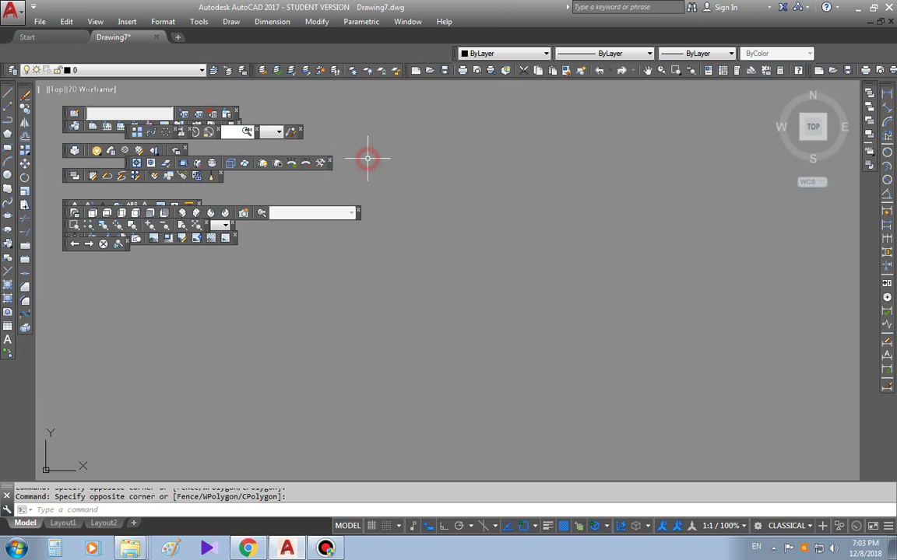
{"action": "left_click", "coordinate": [328, 162]}
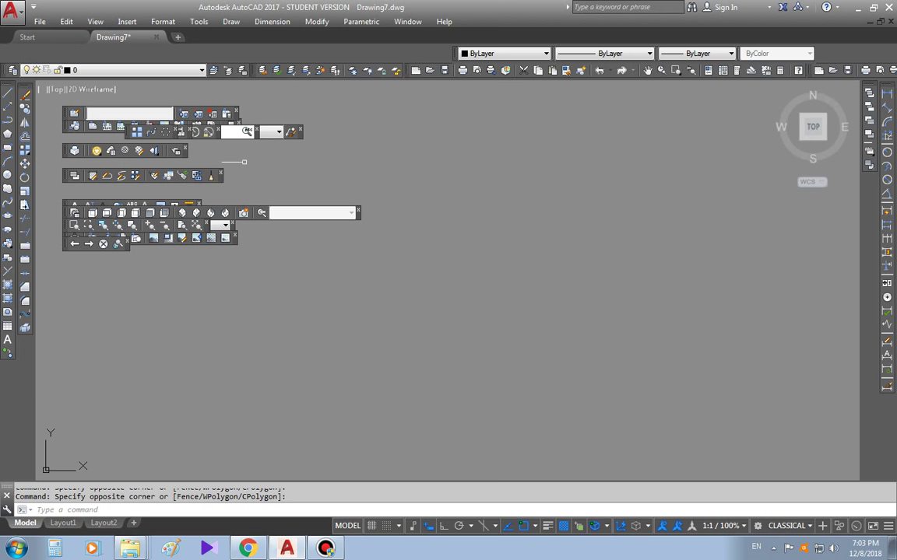
{"action": "left_click", "coordinate": [186, 149]}
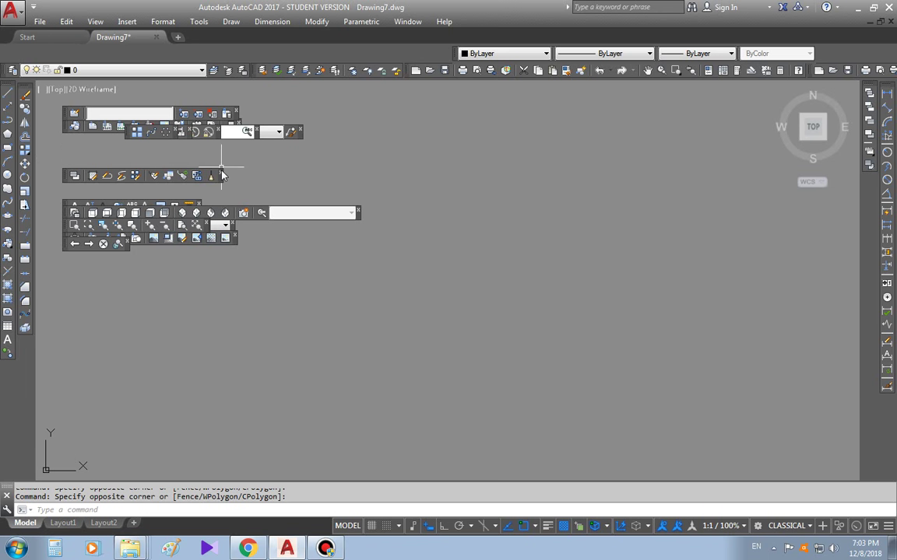
{"action": "left_click", "coordinate": [221, 172]}
{"action": "left_click", "coordinate": [360, 212]}
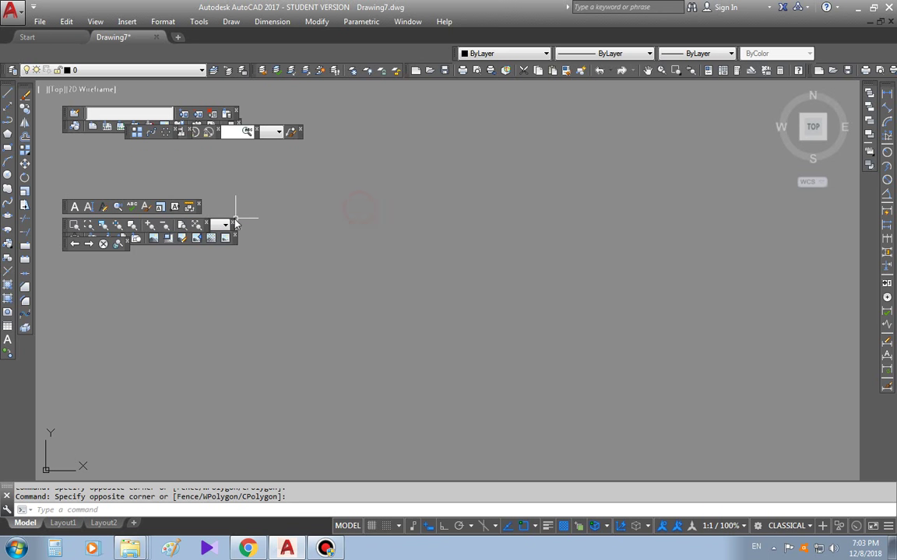
{"action": "left_click", "coordinate": [233, 225]}
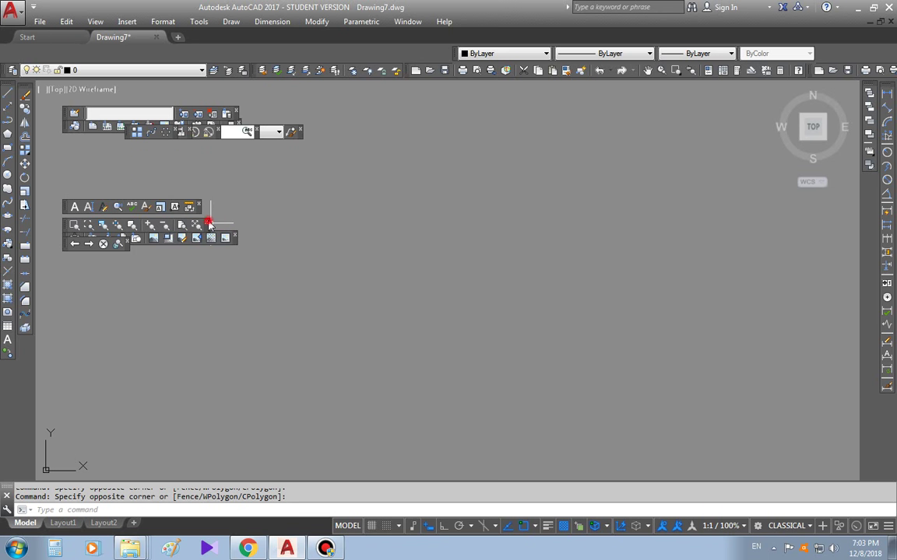
{"action": "left_click", "coordinate": [209, 225]}
Step: Dock the Viewports toolbar vertically beside the Dimension toolbar and the Text toolbar vertically below the Modify toolbar
{"action": "left_click_drag", "start_coordinate": [69, 227], "coordinate": [327, 227]}
{"action": "left_click_drag", "start_coordinate": [893, 382], "coordinate": [787, 365]}
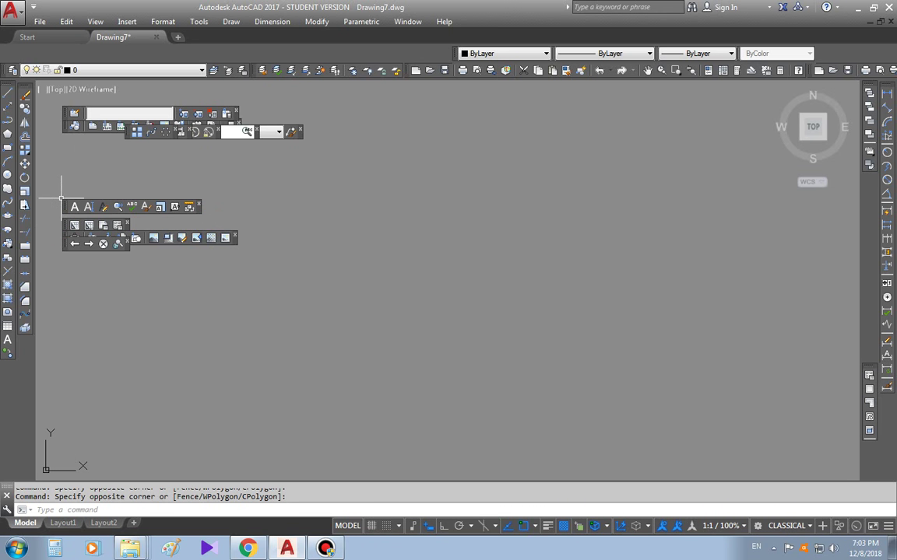
{"action": "left_click_drag", "start_coordinate": [67, 207], "coordinate": [29, 399]}
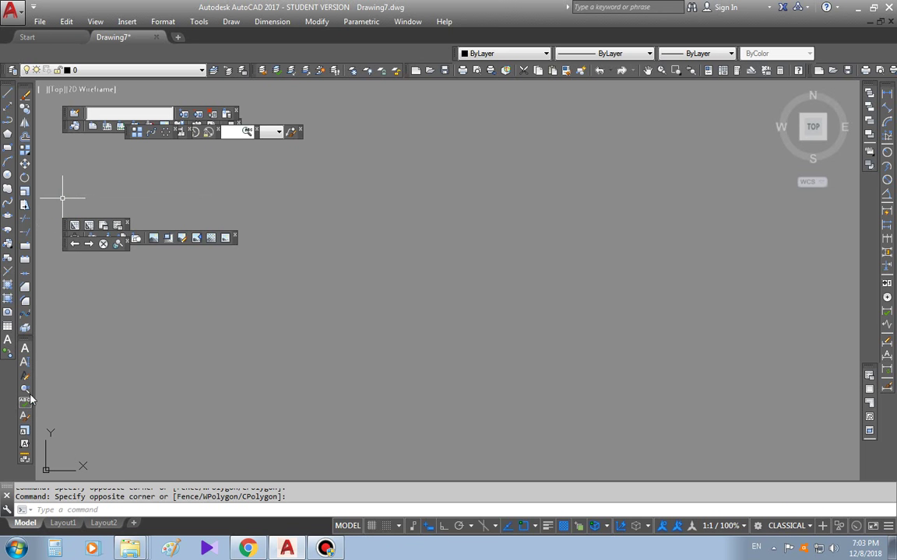
Step: Close the remaining overlapping floating toolbars in the lower group, including the Web and CAD Standards toolbars
{"action": "left_click", "coordinate": [128, 221]}
{"action": "left_click", "coordinate": [127, 240]}
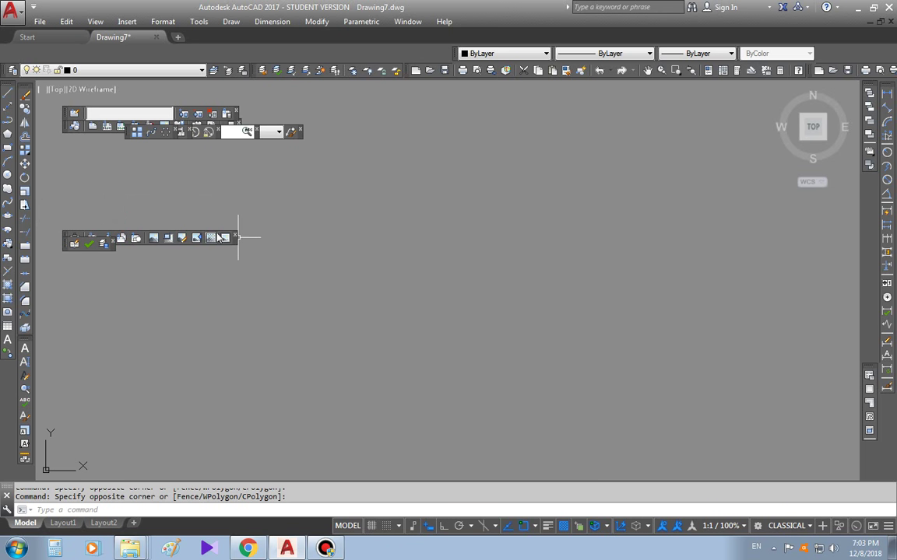
{"action": "left_click", "coordinate": [235, 236]}
{"action": "left_click", "coordinate": [113, 240]}
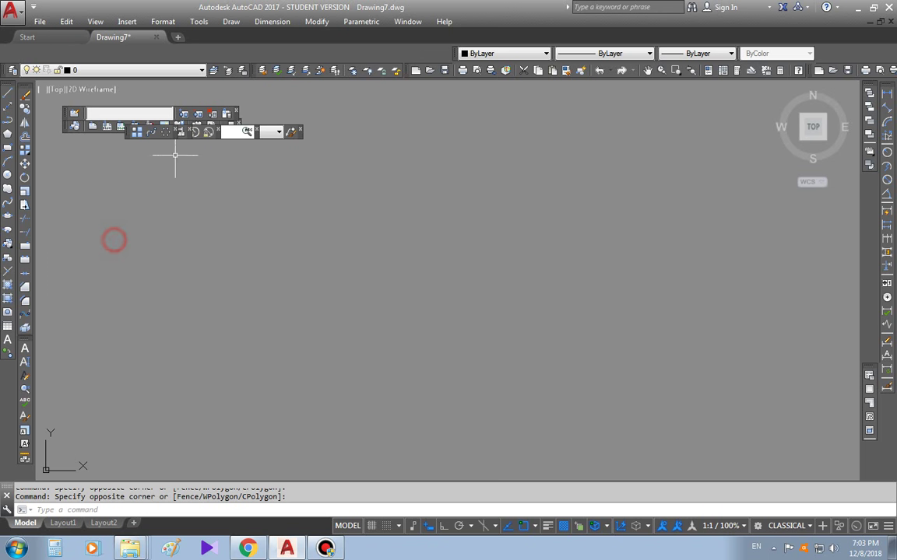
Step: Close the stacked floating toolbars in the upper group one after another, keeping only the small Inquiry toolbar
{"action": "left_click", "coordinate": [300, 128]}
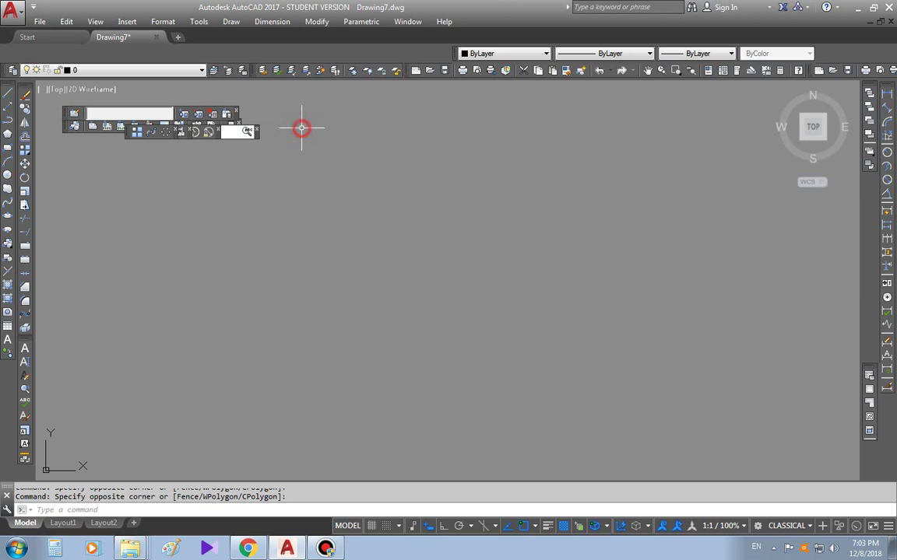
{"action": "left_click", "coordinate": [255, 129]}
{"action": "left_click", "coordinate": [236, 132]}
{"action": "left_click", "coordinate": [236, 131]}
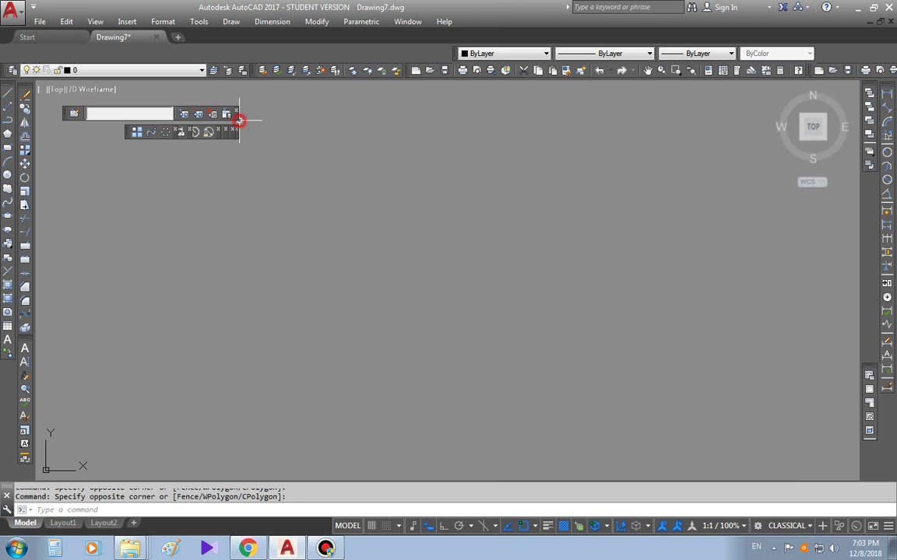
{"action": "left_click", "coordinate": [241, 117]}
{"action": "left_click", "coordinate": [237, 111]}
{"action": "left_click", "coordinate": [236, 131]}
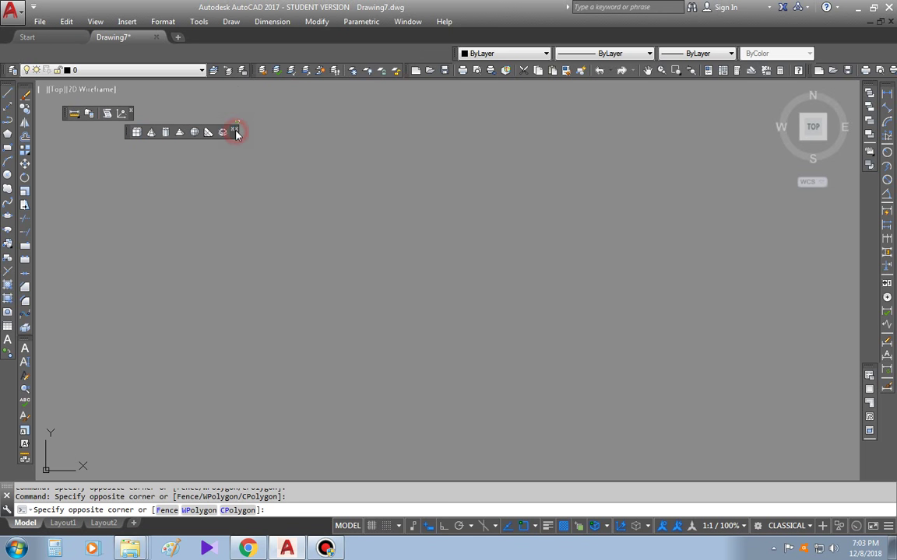
{"action": "left_click", "coordinate": [237, 132]}
{"action": "left_click", "coordinate": [233, 130]}
{"action": "left_click", "coordinate": [234, 129]}
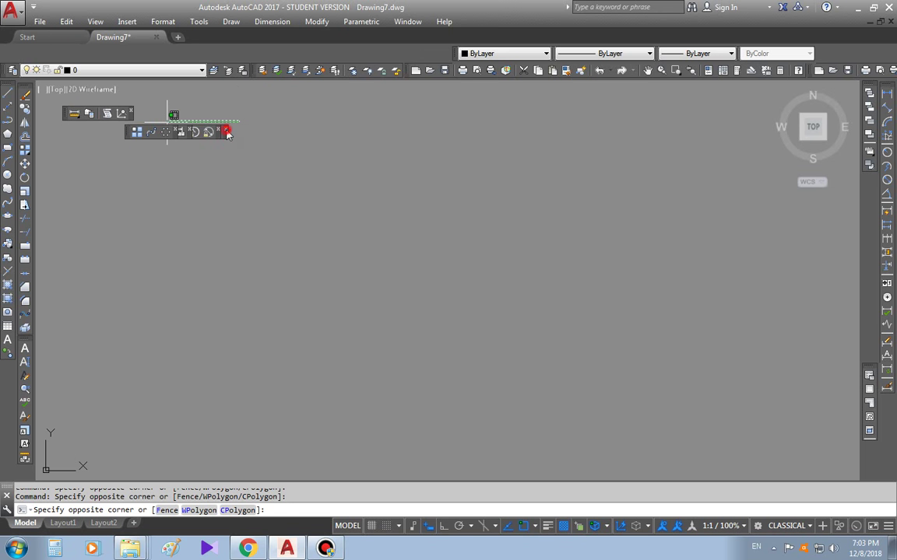
{"action": "left_click", "coordinate": [225, 129]}
{"action": "left_click", "coordinate": [214, 128]}
{"action": "left_click", "coordinate": [202, 129]}
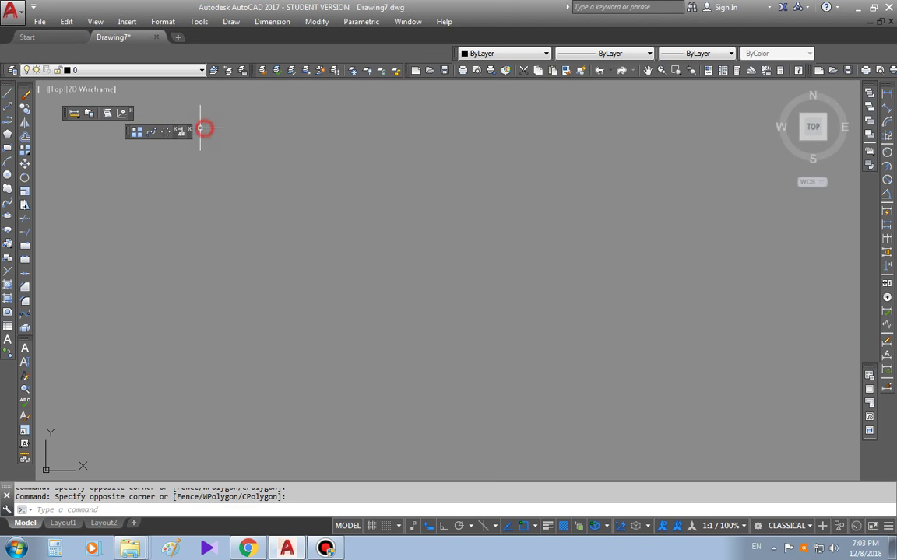
{"action": "left_click", "coordinate": [189, 129]}
{"action": "left_click", "coordinate": [189, 126]}
{"action": "left_click", "coordinate": [176, 127]}
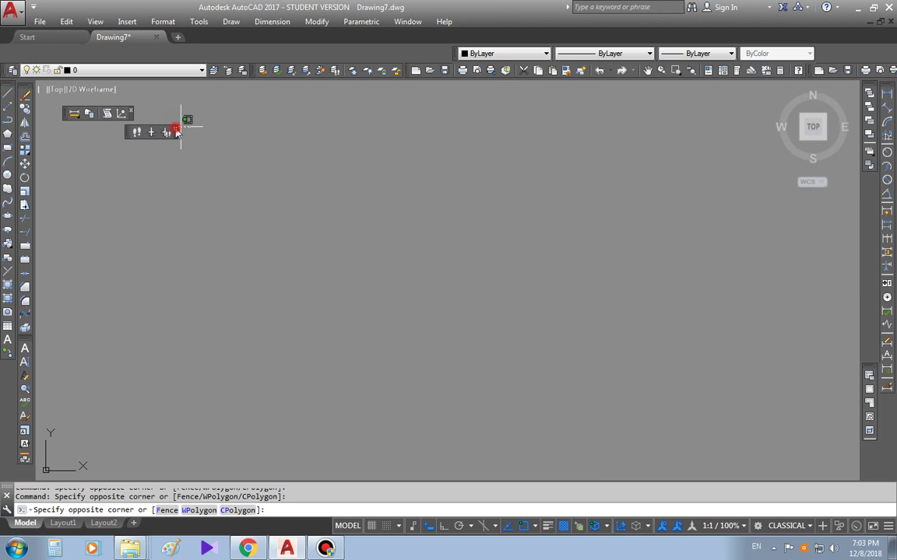
{"action": "left_click", "coordinate": [162, 129]}
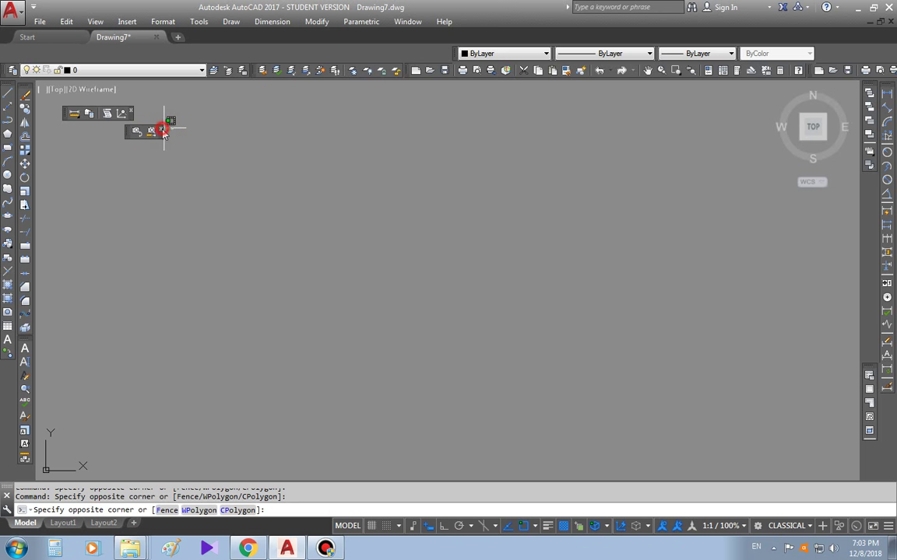
{"action": "left_click", "coordinate": [118, 121]}
Step: Dock the Inquiry toolbar beside the Properties toolbar and move the Standard toolbar to the start of the same upper row
{"action": "mouse_move", "coordinate": [66, 115]}
{"action": "left_mouse_down"}
{"action": "mouse_move", "coordinate": [750, 76]}
{"action": "mouse_move", "coordinate": [766, 62]}
{"action": "mouse_move", "coordinate": [762, 46]}
{"action": "left_mouse_up"}
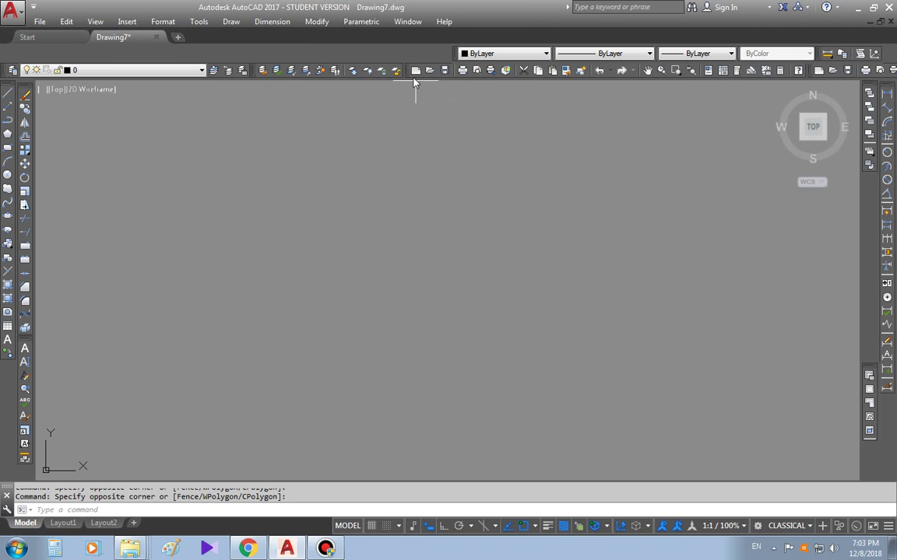
{"action": "mouse_move", "coordinate": [408, 74]}
{"action": "left_mouse_down"}
{"action": "mouse_move", "coordinate": [400, 55]}
{"action": "mouse_move", "coordinate": [399, 65]}
{"action": "left_mouse_up"}
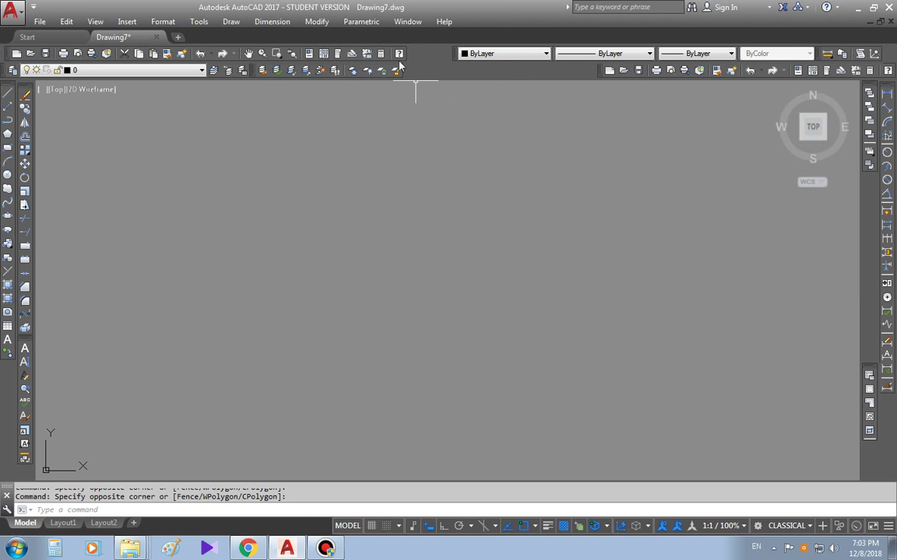
Step: Pull the duplicate-looking Standard Annotation toolbar out of the docked row into the drawing area and close it
{"action": "left_click_drag", "start_coordinate": [605, 71], "coordinate": [451, 148]}
{"action": "left_click", "coordinate": [451, 148]}
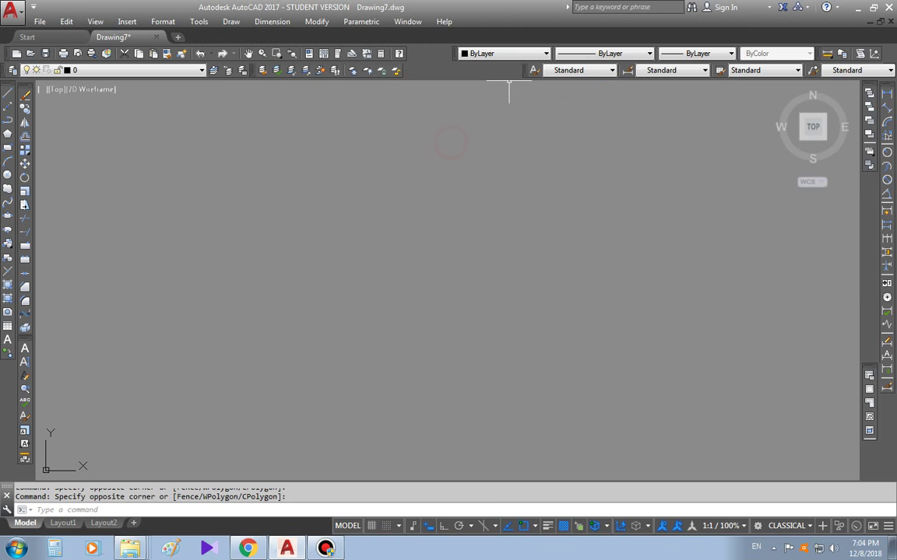
Step: Close the gaps between the docked Properties, Styles and Inquiry toolbars, and move the Viewports toolbar directly below the Dimension toolbar
{"action": "left_click_drag", "start_coordinate": [530, 70], "coordinate": [412, 53]}
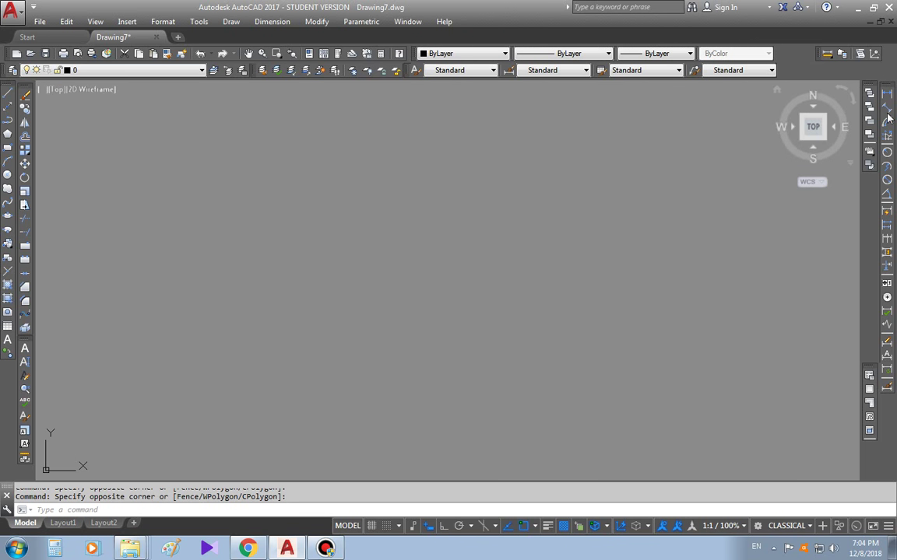
{"action": "left_click_drag", "start_coordinate": [819, 54], "coordinate": [784, 70]}
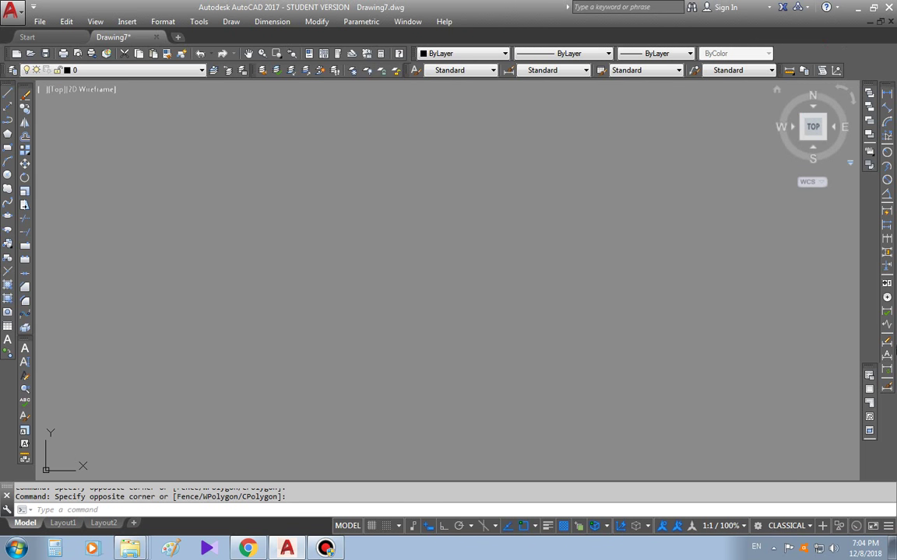
{"action": "left_click_drag", "start_coordinate": [869, 371], "coordinate": [847, 372]}
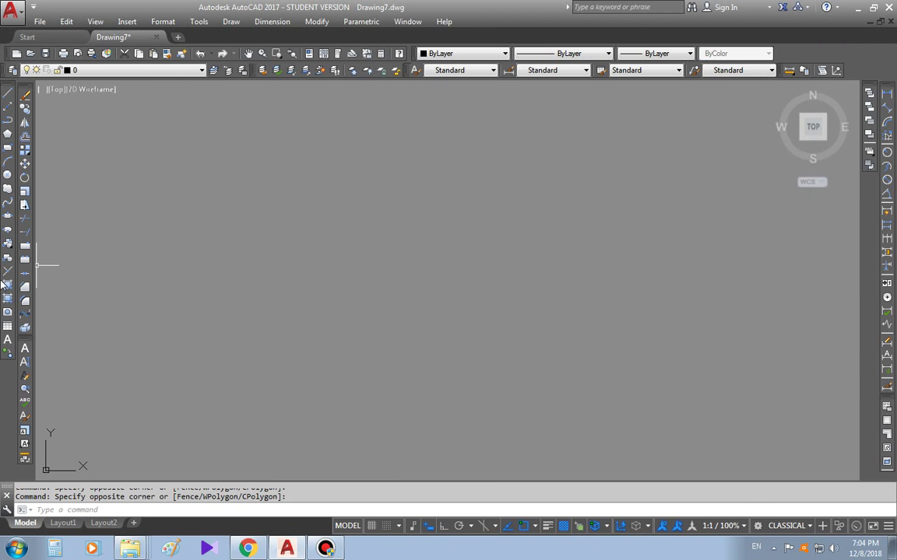
{"action": "right_click", "coordinate": [10, 379]}
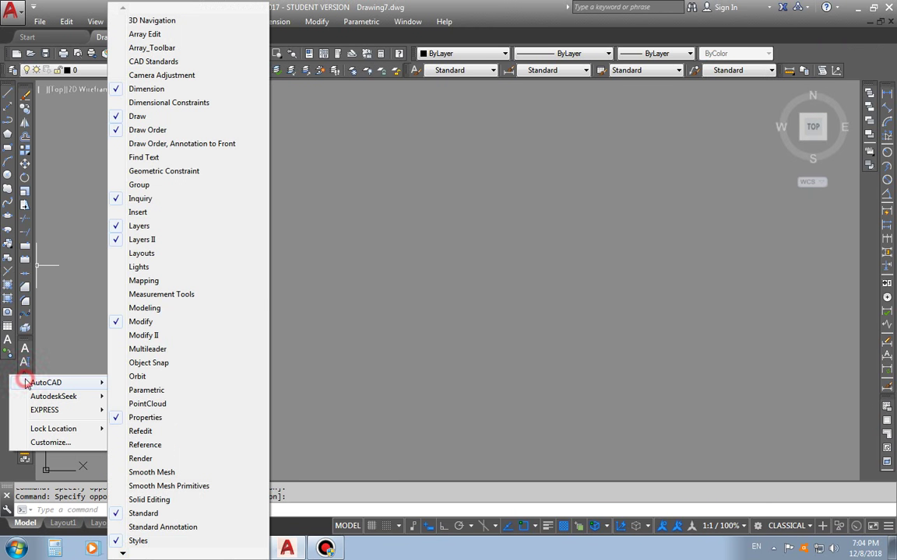
{"action": "mouse_move", "coordinate": [70, 382]}
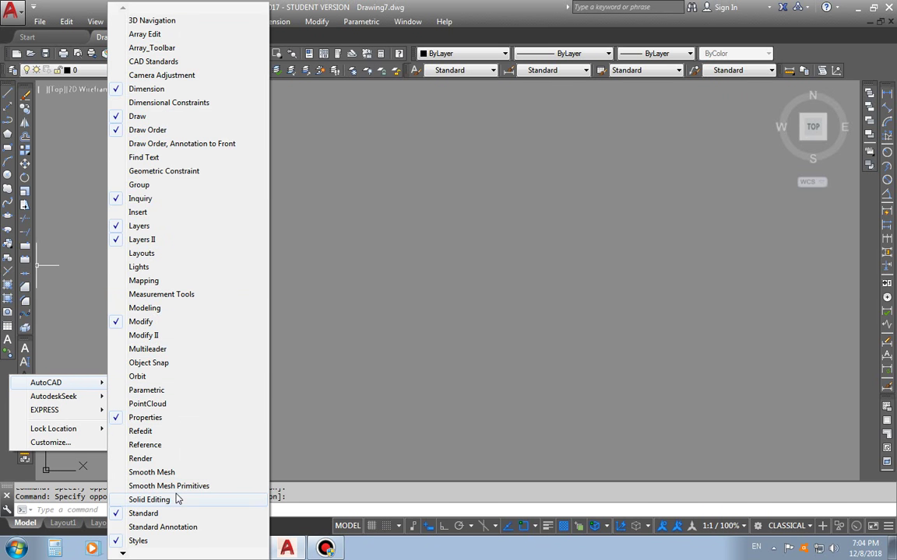
{"action": "left_click", "coordinate": [878, 244]}
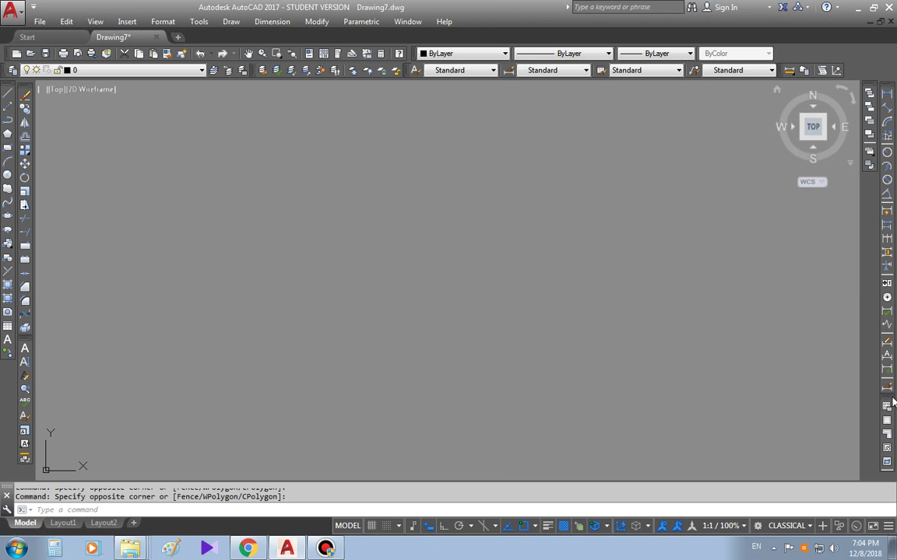
Step: Move the Viewports toolbar from below the Dimension toolbar to directly below the docked Draw Order toolbar
{"action": "left_click_drag", "start_coordinate": [893, 402], "coordinate": [873, 189]}
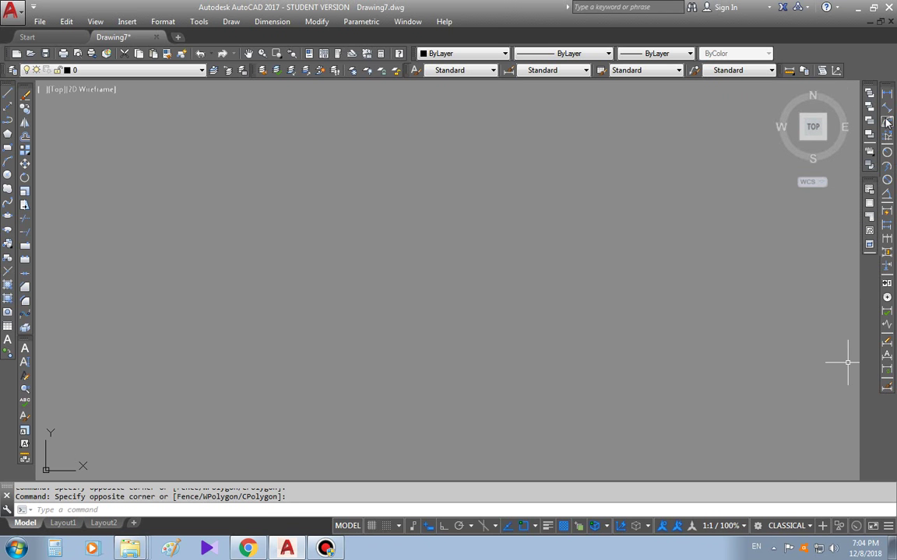
{"action": "left_click_drag", "start_coordinate": [876, 89], "coordinate": [874, 91]}
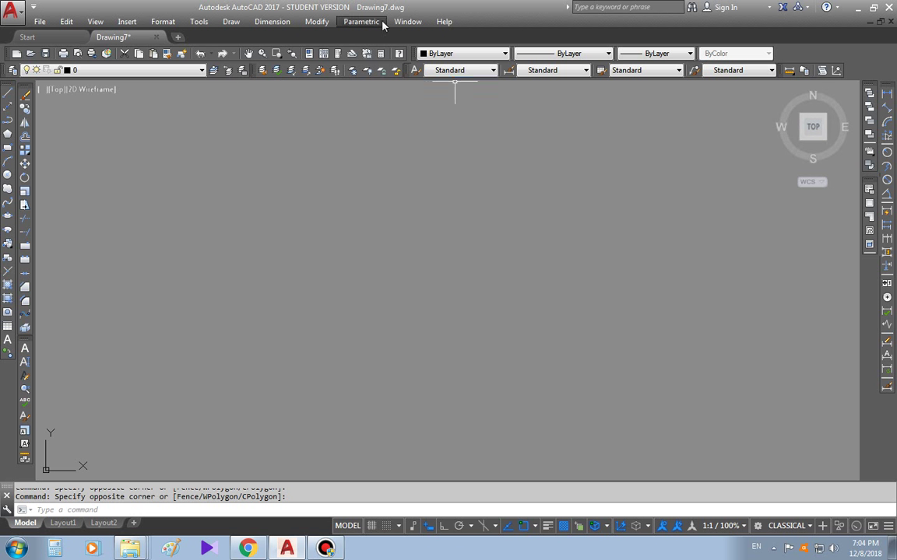
Step: Lock the location of all toolbars and windows and test the lock on the docked Draw Order toolbar
{"action": "left_click", "coordinate": [408, 21]}
{"action": "mouse_move", "coordinate": [420, 73]}
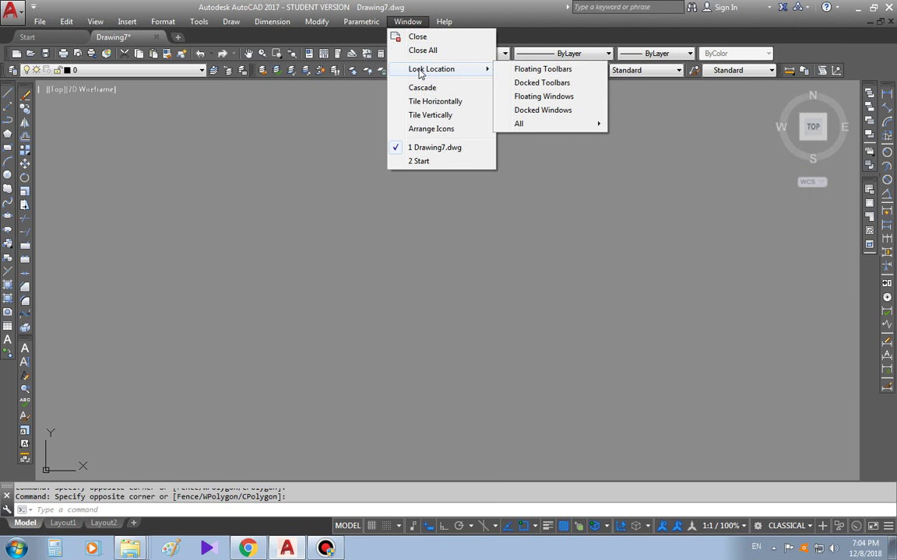
{"action": "mouse_move", "coordinate": [536, 127]}
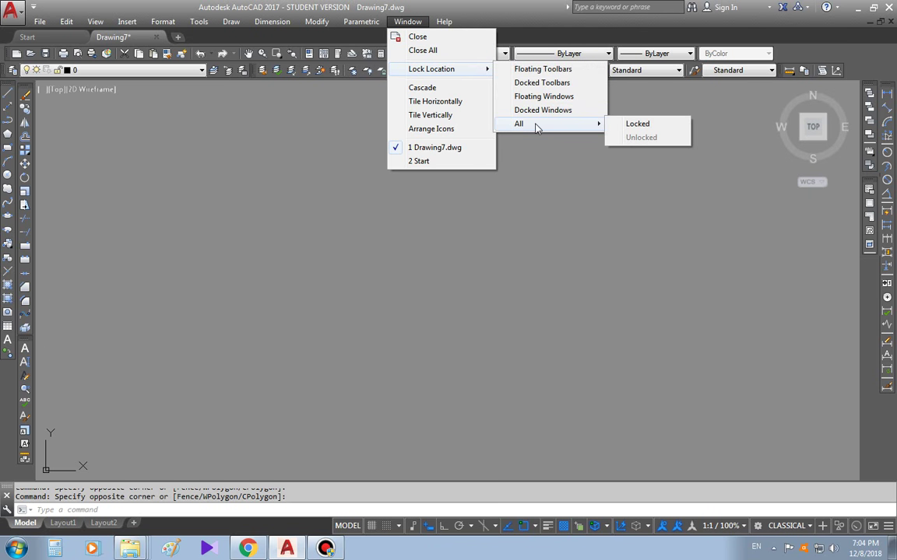
{"action": "left_click", "coordinate": [637, 126]}
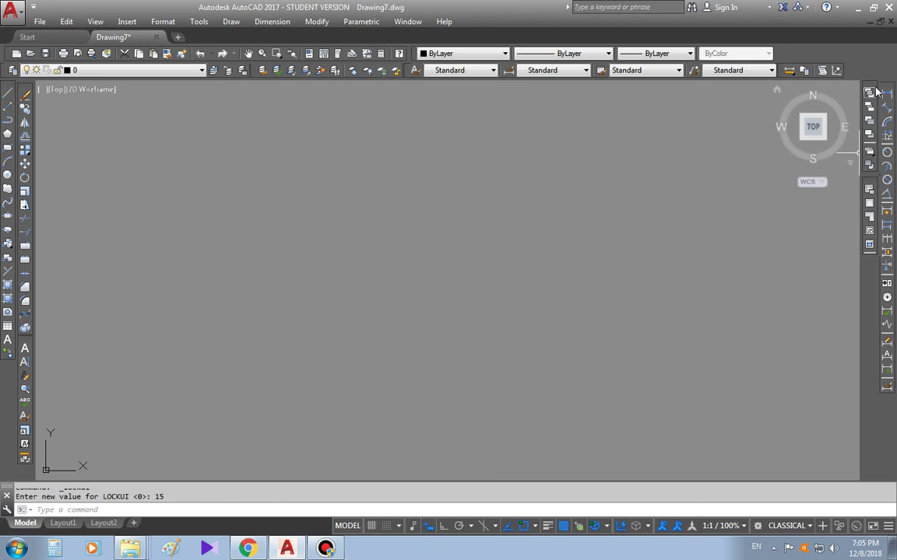
{"action": "left_click_drag", "start_coordinate": [888, 90], "coordinate": [873, 85]}
Step: Check the workspace settings and accept them with automatic saving of changes when switching workspaces
{"action": "left_click", "coordinate": [779, 527]}
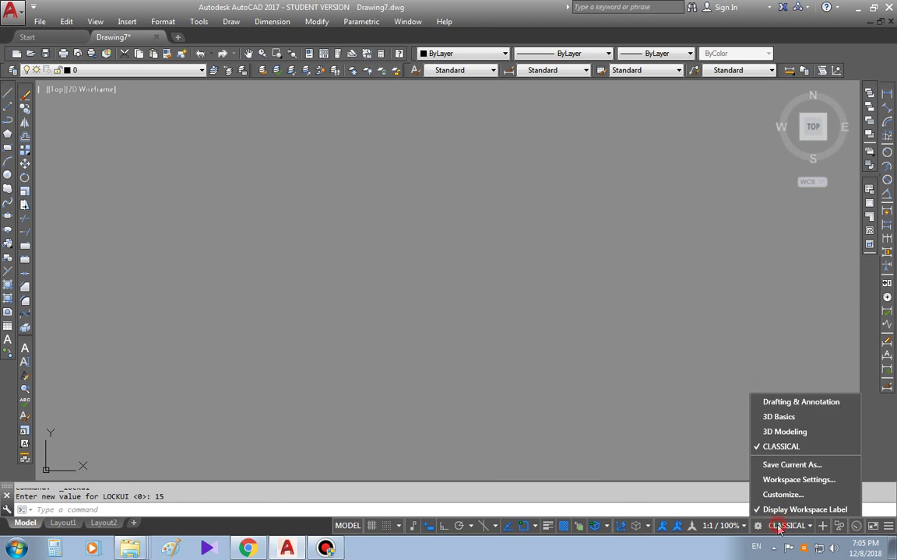
{"action": "left_click", "coordinate": [799, 480]}
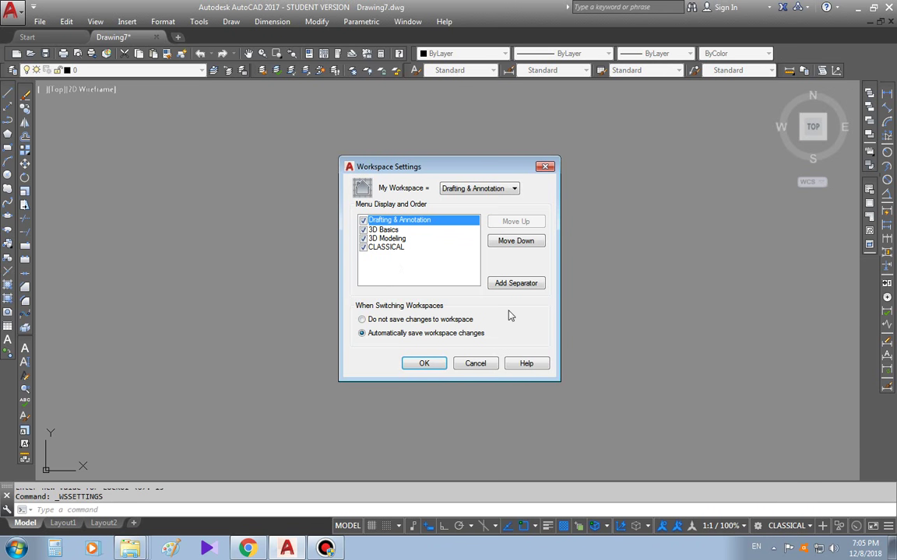
{"action": "left_click", "coordinate": [422, 362]}
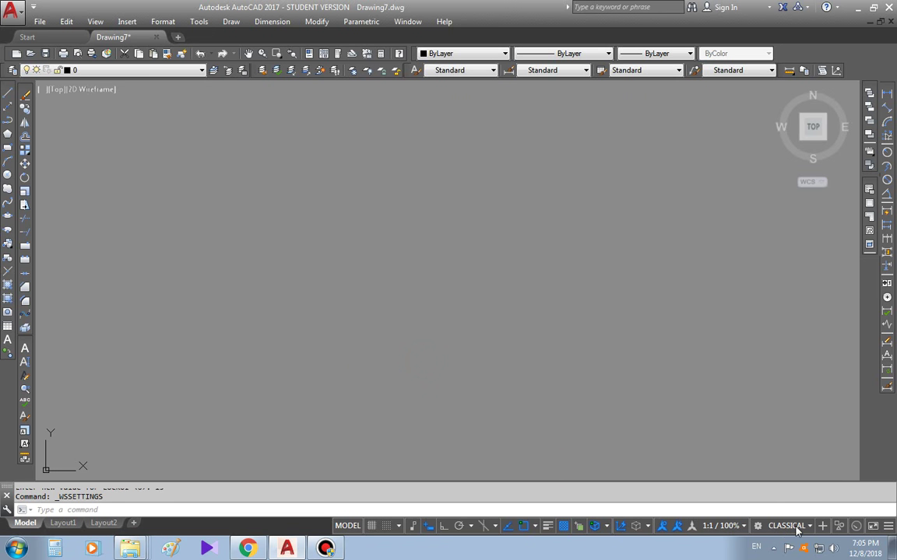
Step: Switch to the 3D Basics workspace and back to CLASSICAL to test the saved toolbar layout
{"action": "left_click", "coordinate": [796, 526]}
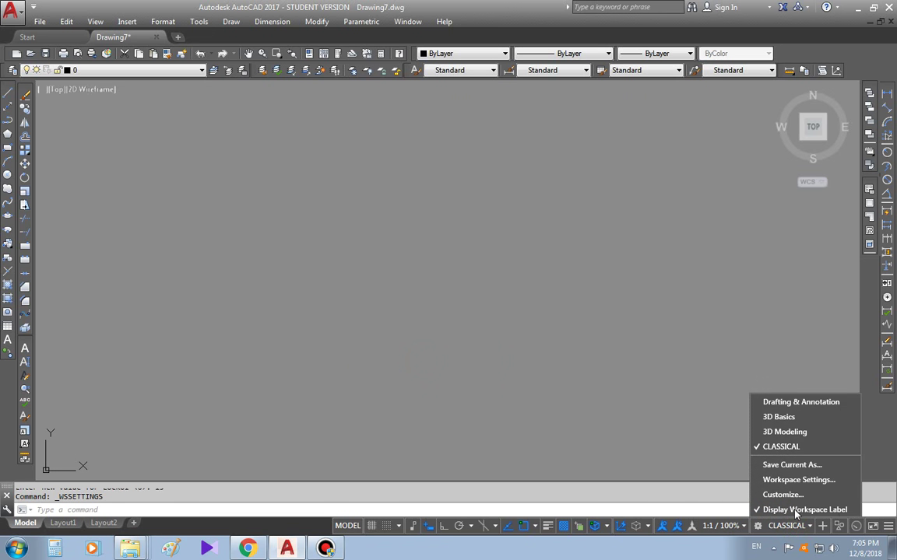
{"action": "left_click", "coordinate": [785, 418]}
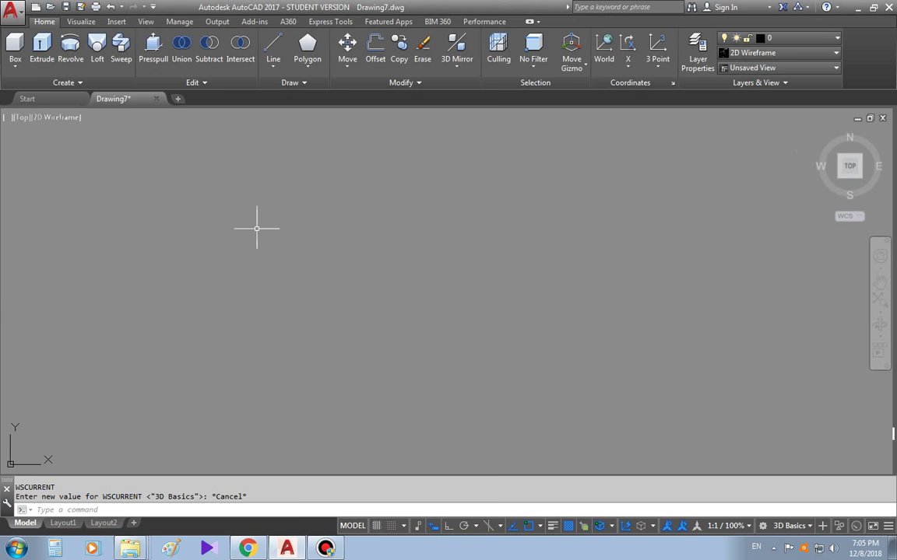
{"action": "left_click", "coordinate": [789, 526]}
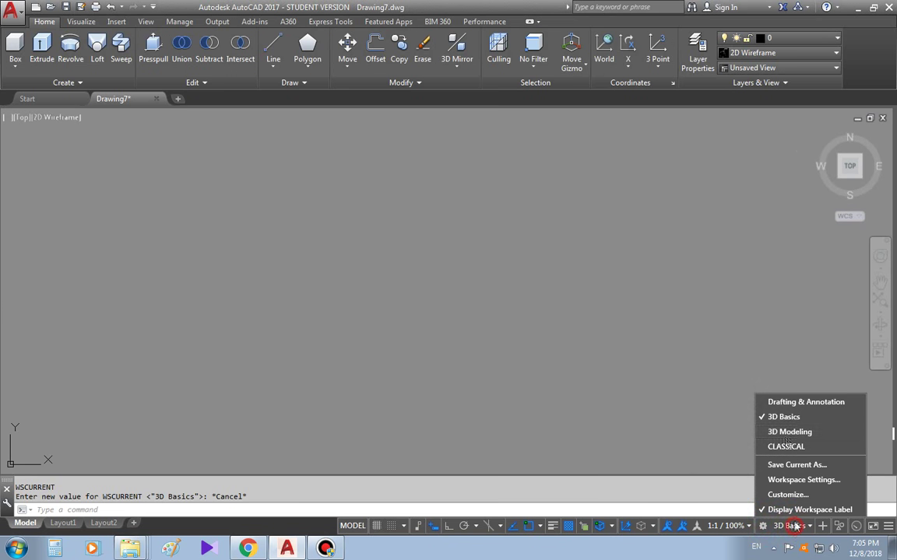
{"action": "left_click", "coordinate": [782, 446]}
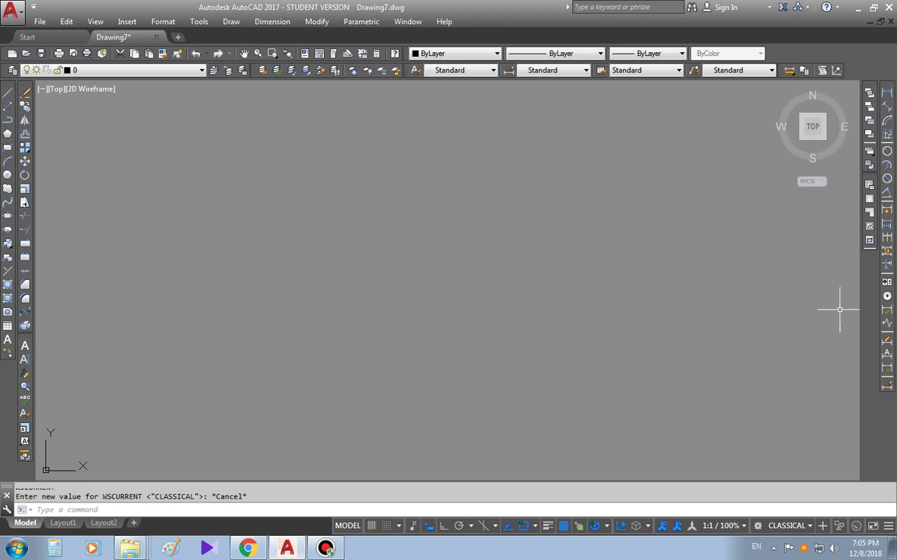
{"action": "left_click", "coordinate": [781, 527]}
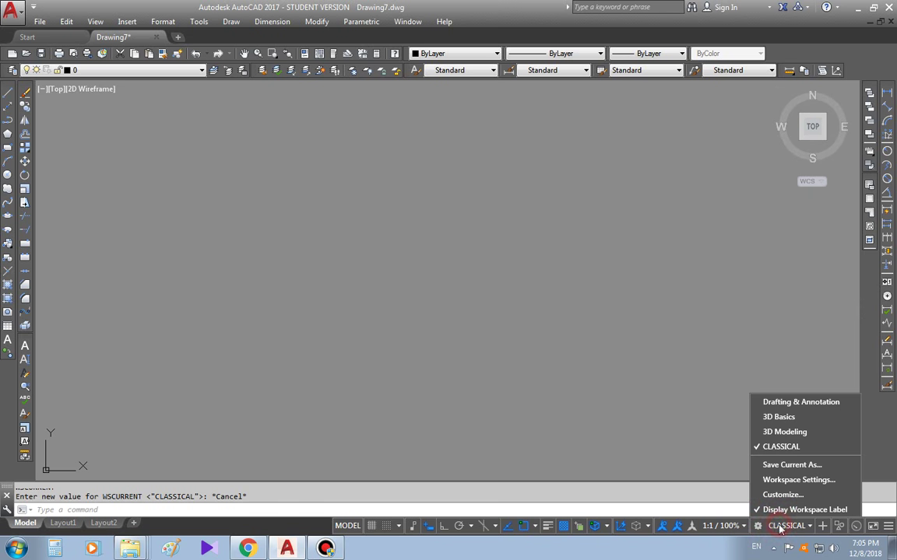
{"action": "right_click", "coordinate": [873, 326]}
{"action": "mouse_move", "coordinate": [867, 326]}
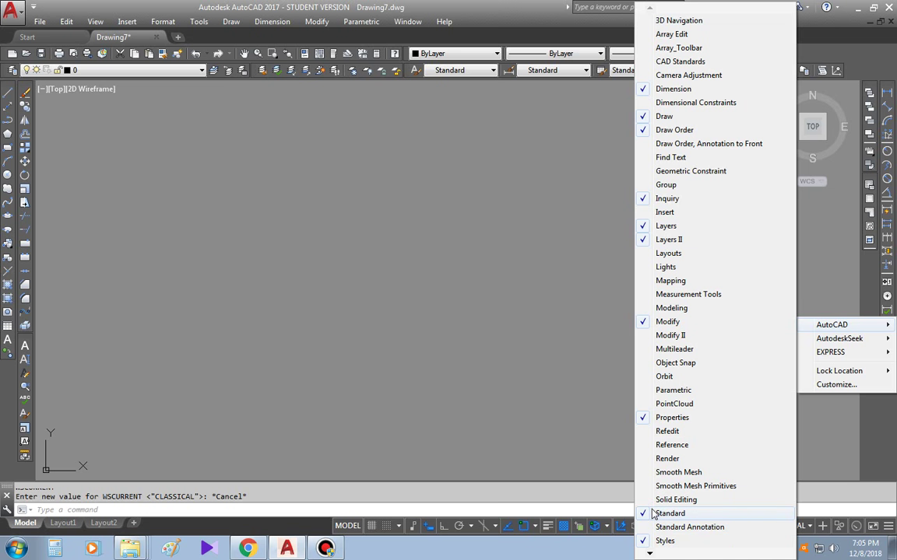
{"action": "key", "text": "Escape"}
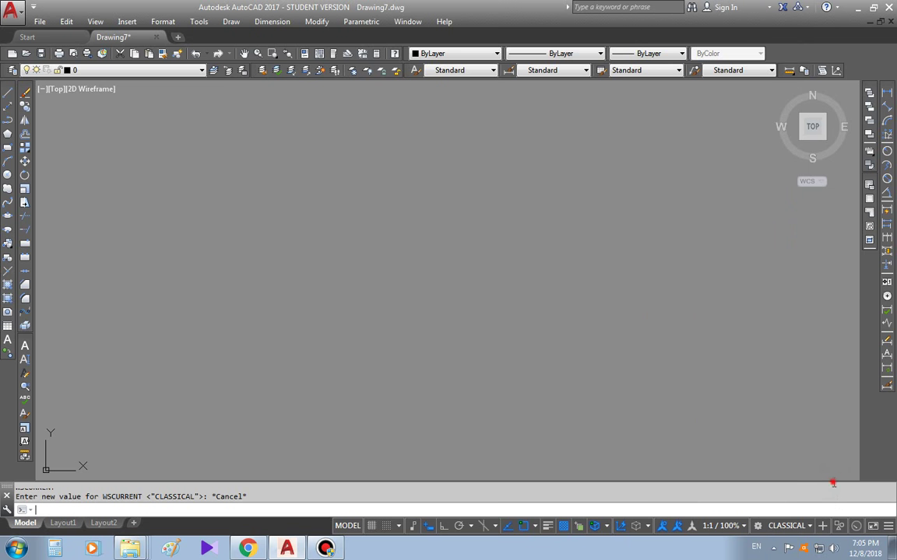
Step: Save the current workspace under the new name CLASSICAL 2
{"action": "left_click", "coordinate": [778, 527]}
{"action": "left_click", "coordinate": [783, 466]}
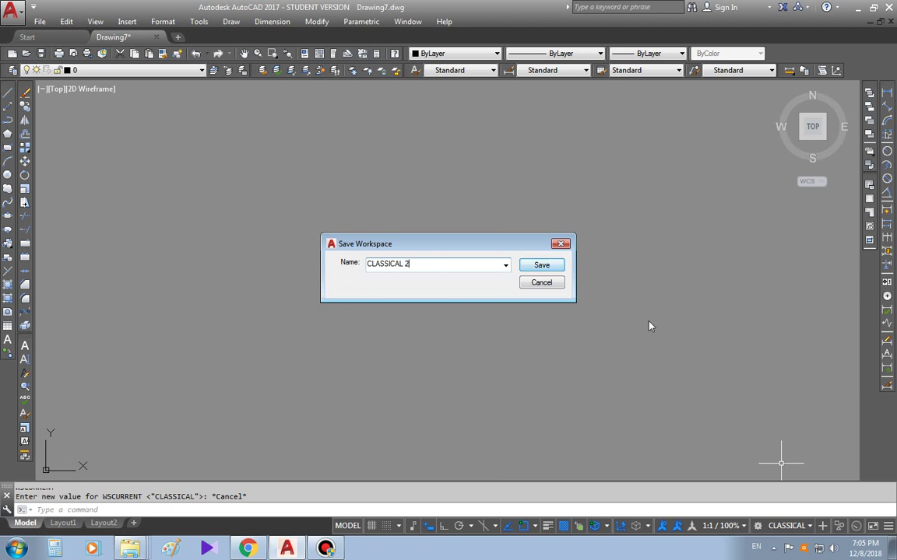
{"action": "left_click", "coordinate": [553, 266]}
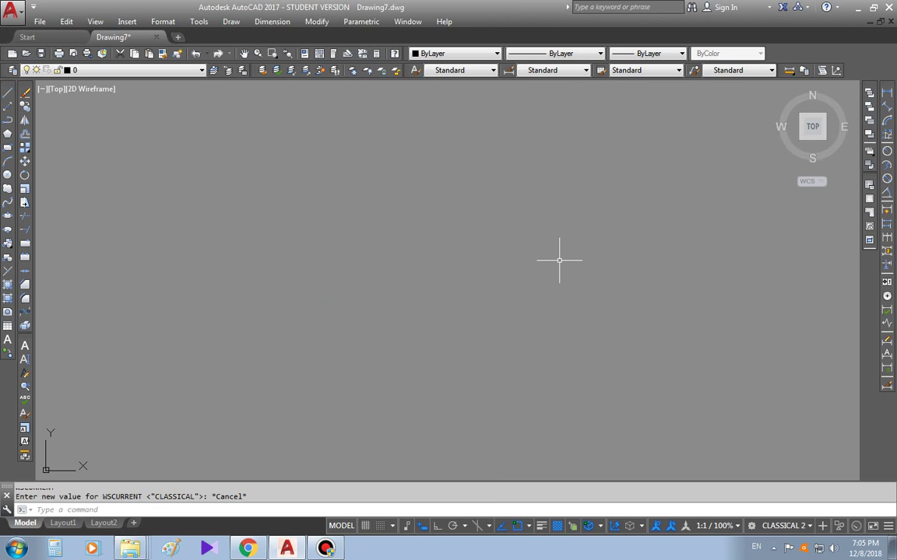